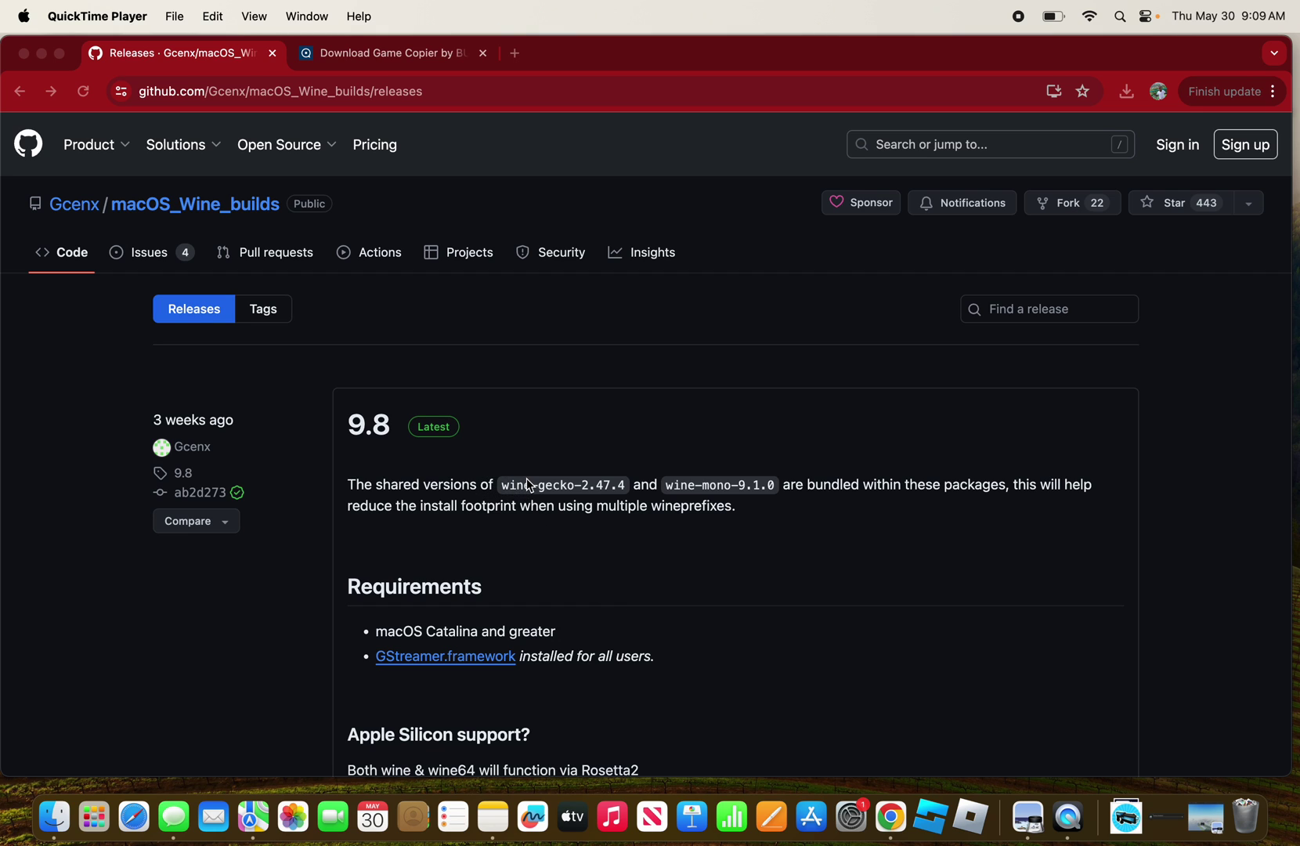
Scroll to the 9.8 release assets and download wine-staging-9.8-osx64.tar.xz (173 MB).
{"action": "scroll", "coordinate": [527, 478], "scroll_direction": "down", "scroll_amount": 10}
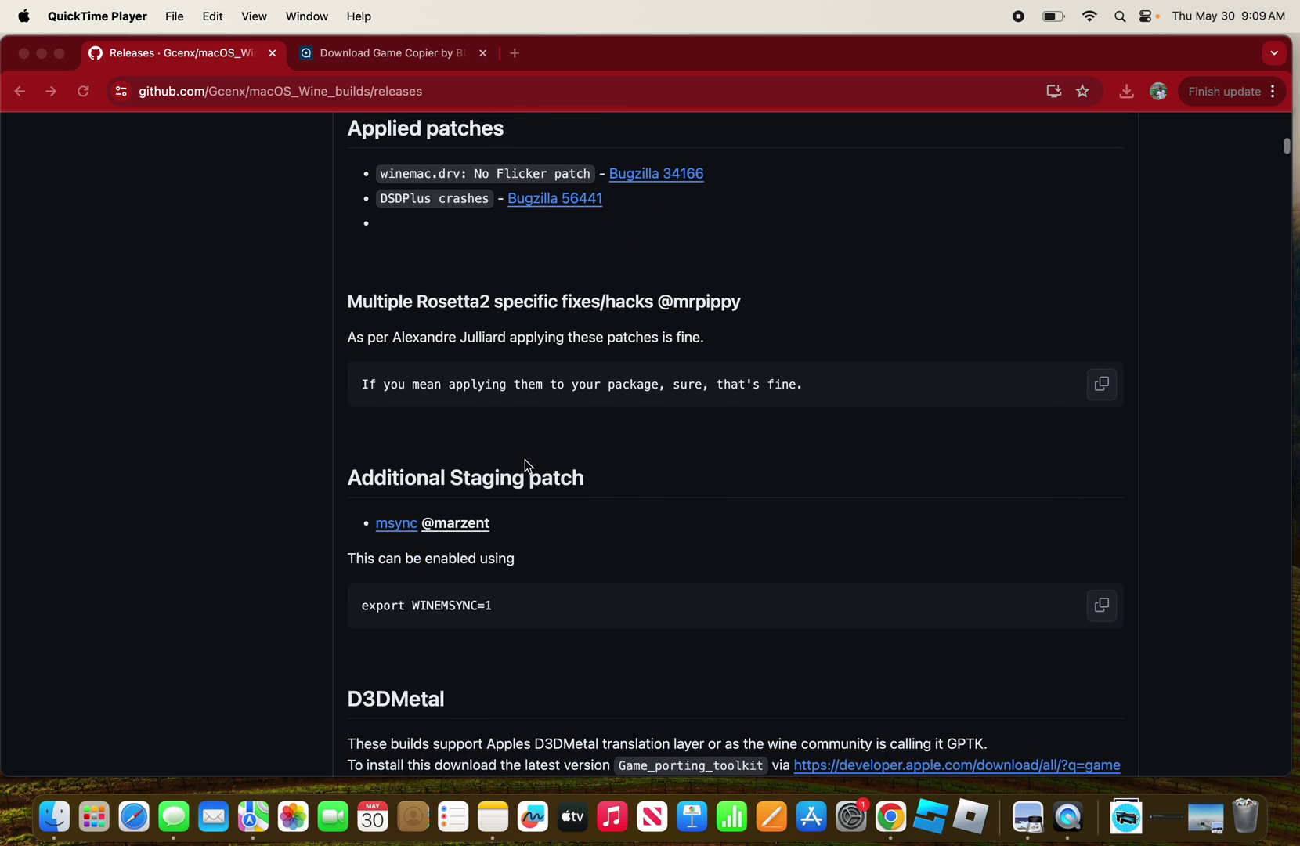
{"action": "scroll", "coordinate": [526, 465], "scroll_direction": "down", "scroll_amount": 10}
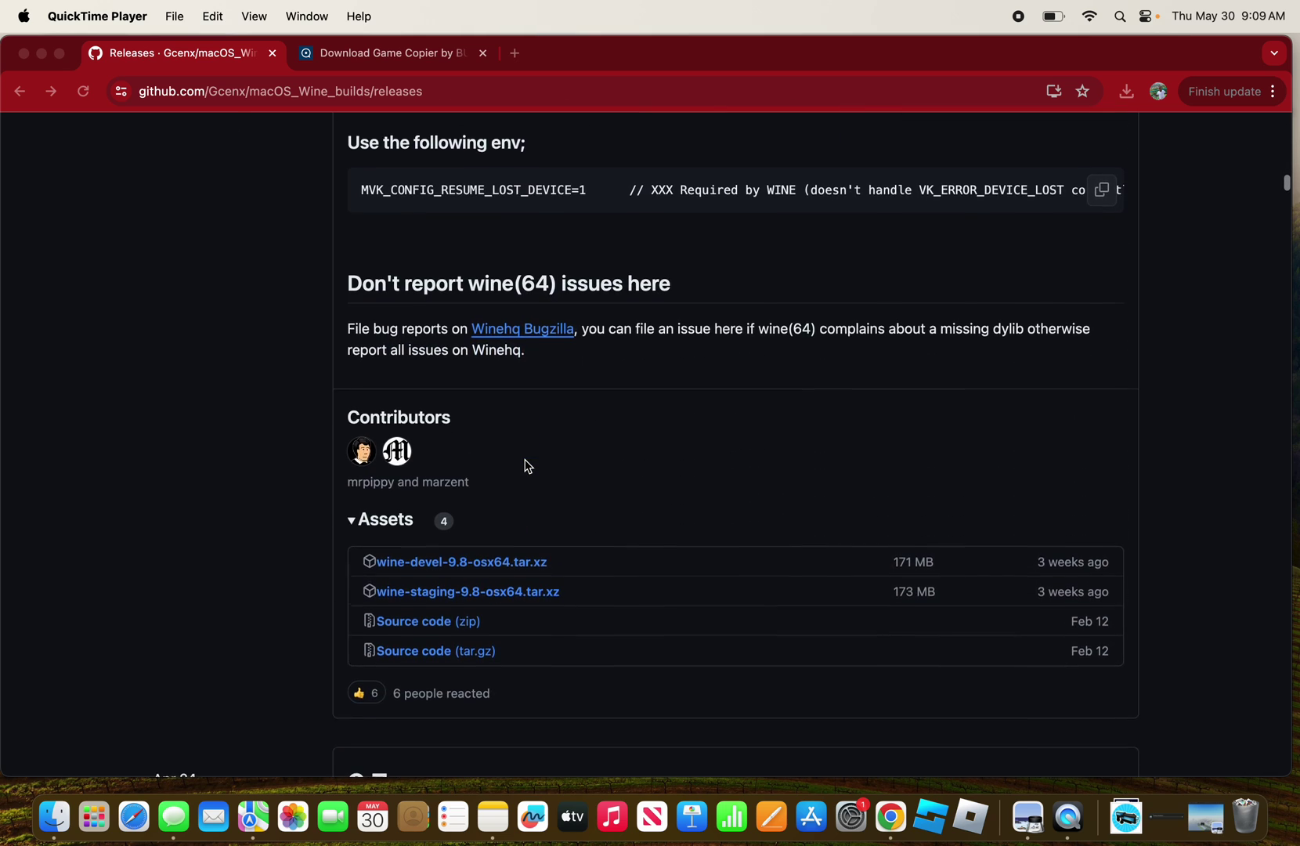
{"action": "scroll", "coordinate": [527, 470], "scroll_direction": "down", "scroll_amount": 1}
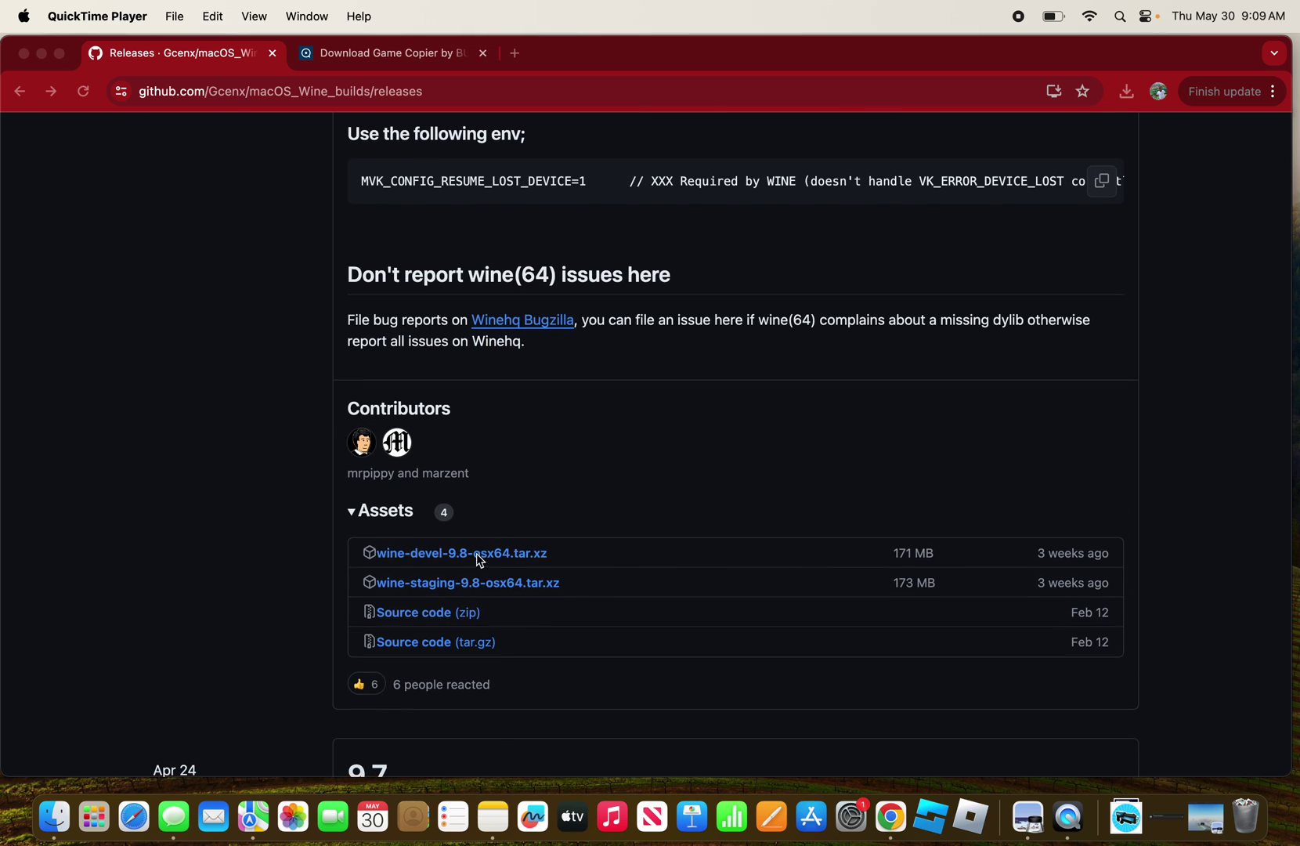
{"action": "left_click", "coordinate": [609, 451]}
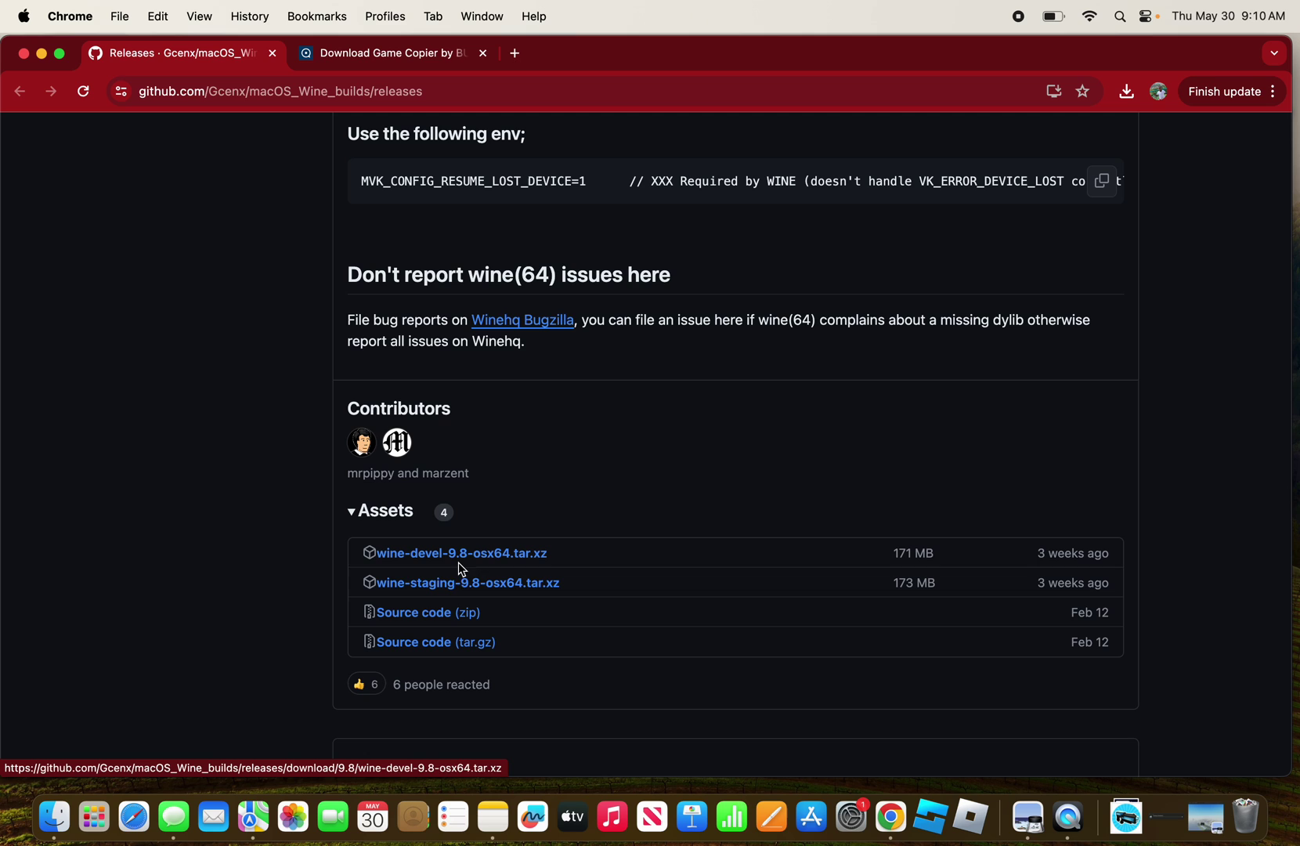
{"action": "scroll", "coordinate": [502, 592], "scroll_direction": "down", "scroll_amount": 4}
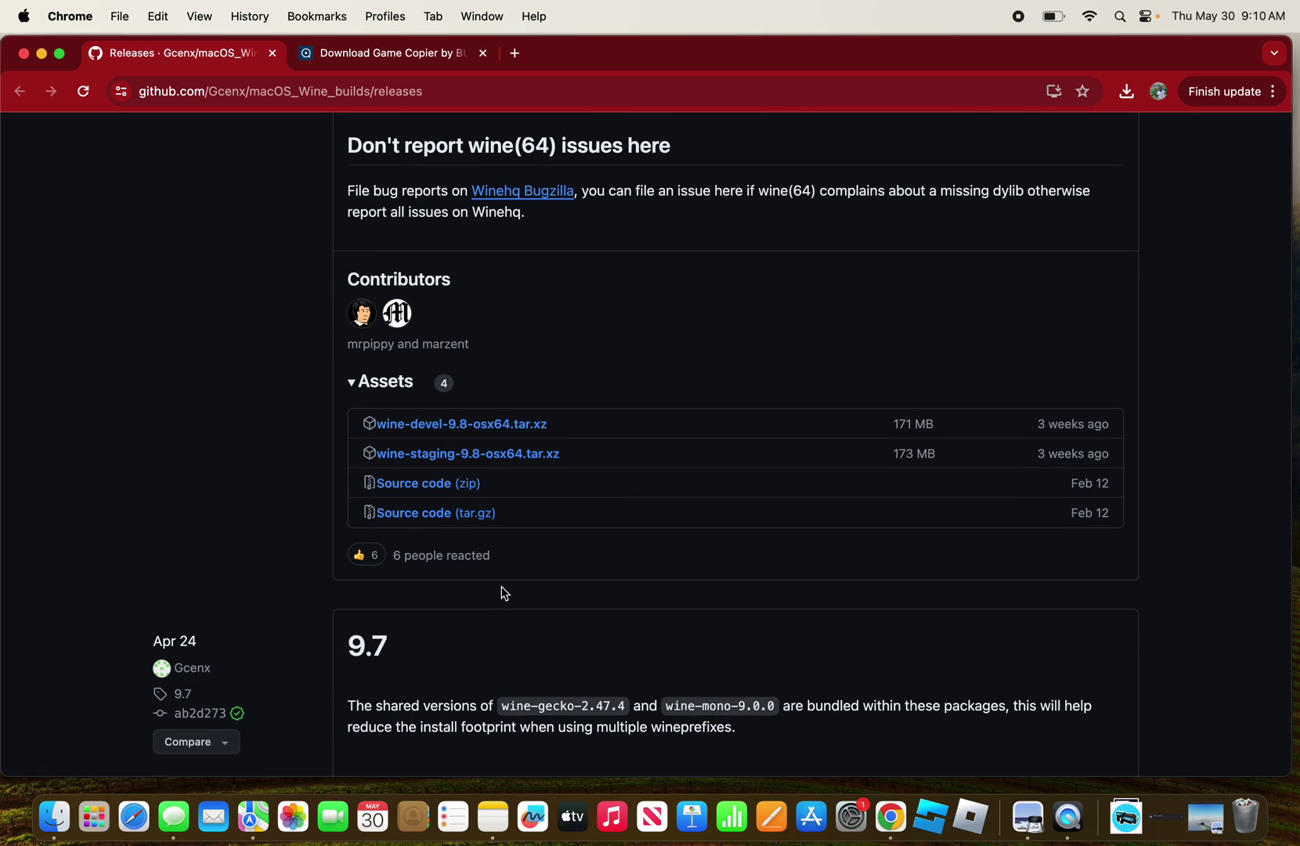
{"action": "left_click", "coordinate": [482, 454]}
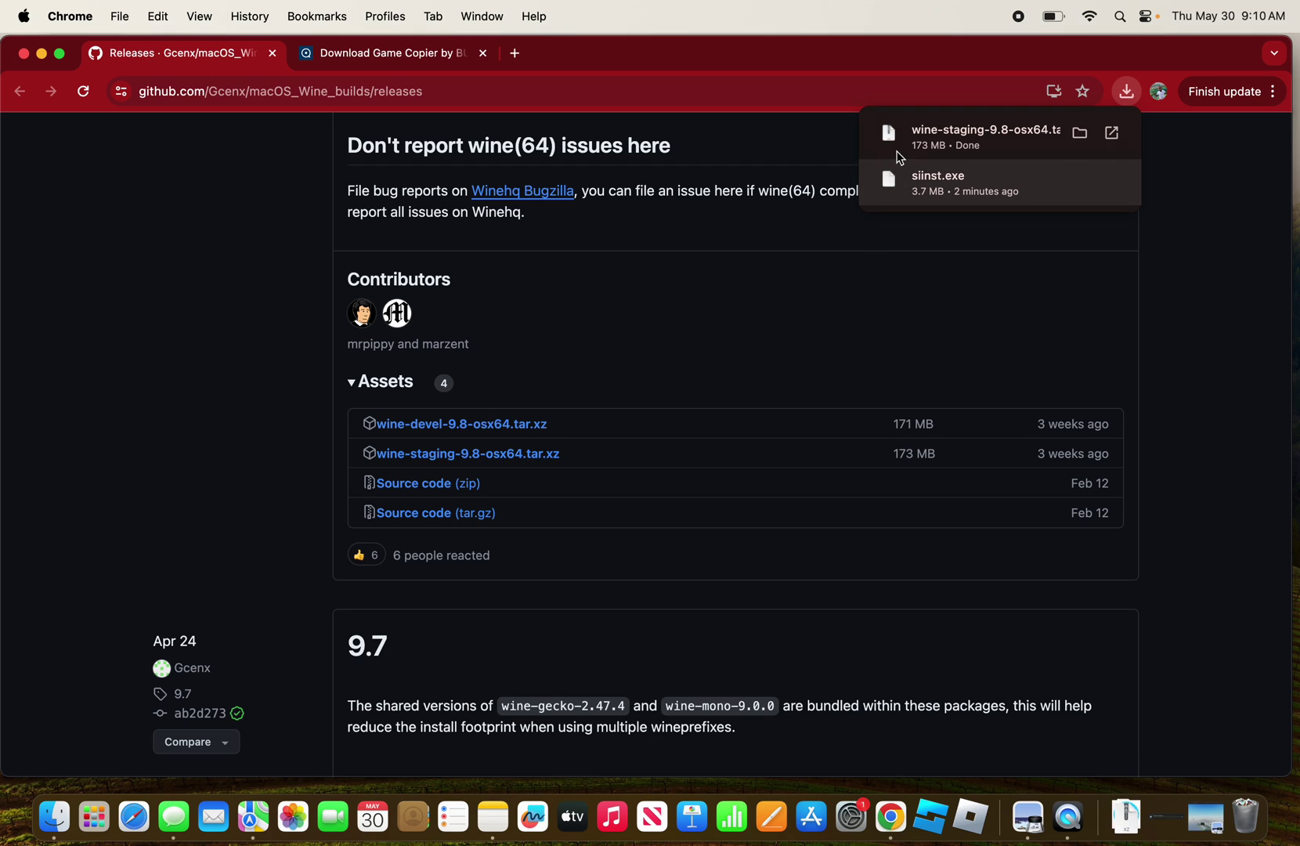
Expand the downloaded wine-staging archive with Archive Utility and minimise Chrome.
{"action": "left_click", "coordinate": [900, 149]}
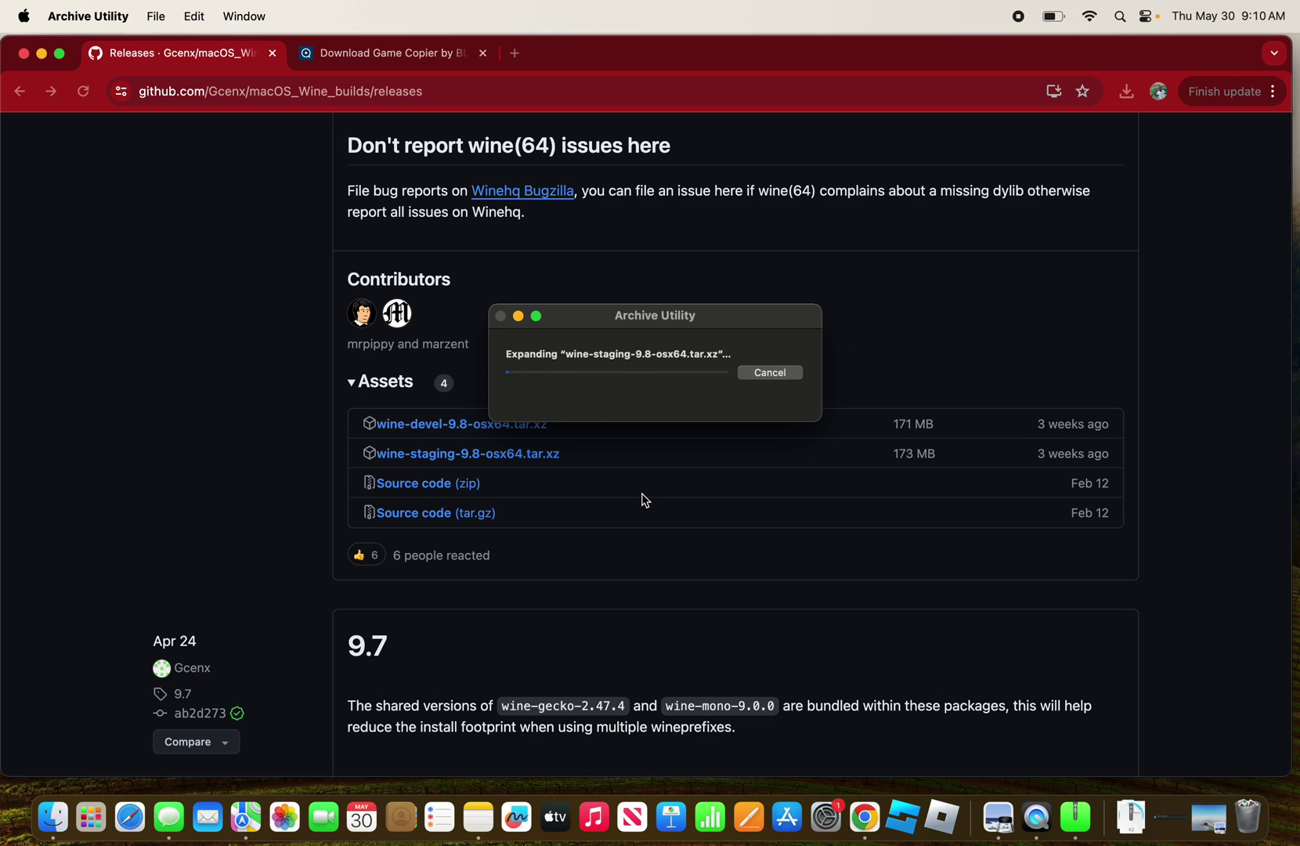
{"action": "left_click", "coordinate": [41, 55]}
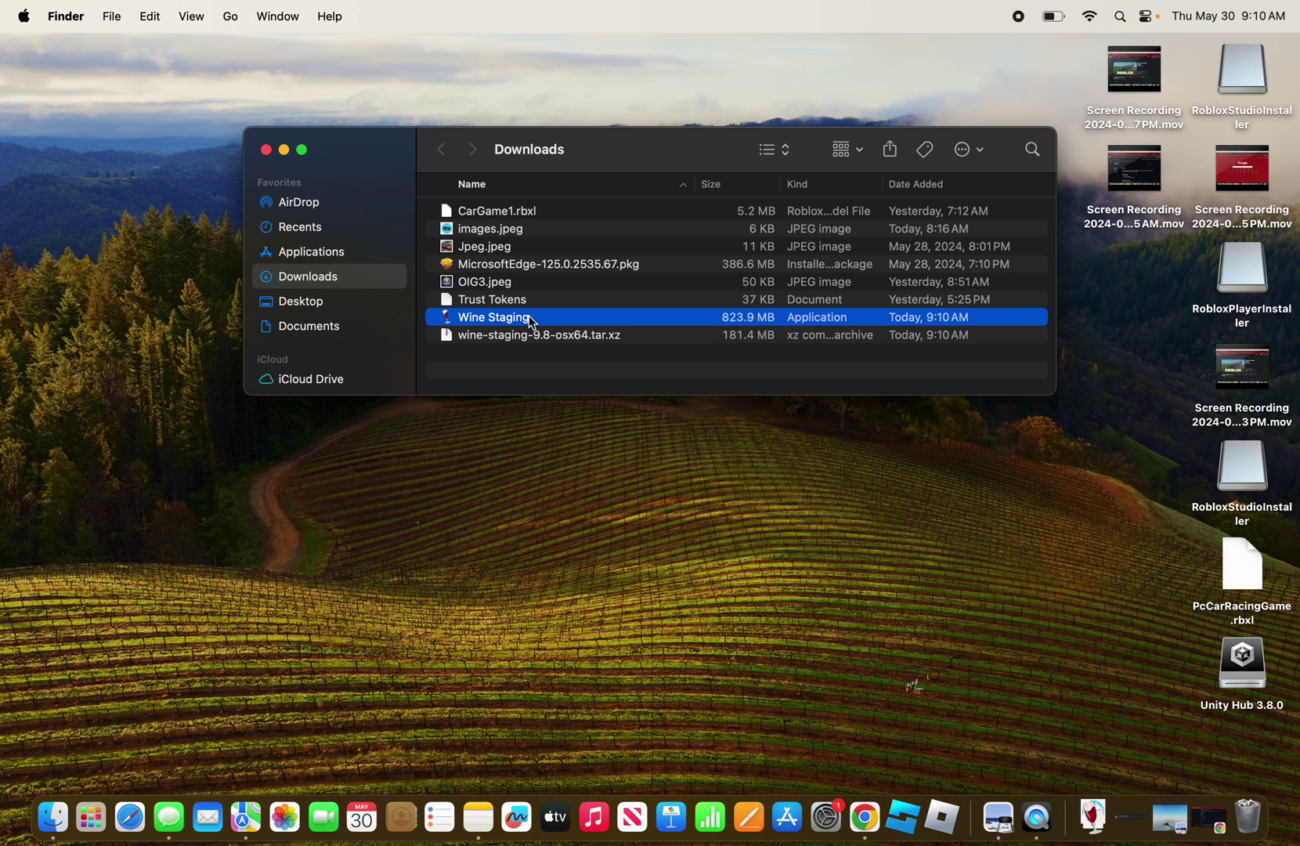
Move Wine Staging into Applications, then launch it from a Launchpad search for 'w'.
{"action": "left_click_drag", "start_coordinate": [531, 322], "coordinate": [392, 259]}
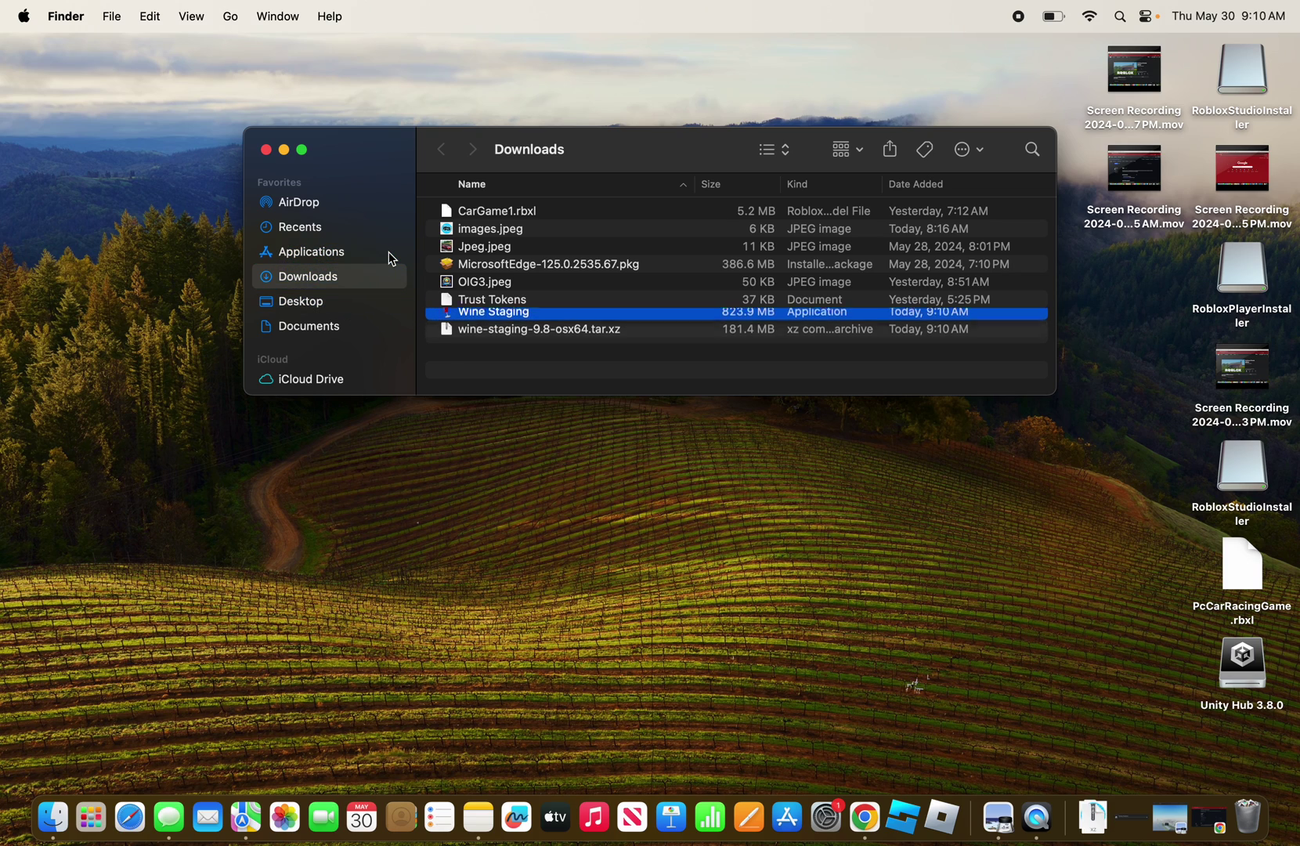
{"action": "left_click", "coordinate": [264, 150]}
{"action": "left_click", "coordinate": [91, 816]}
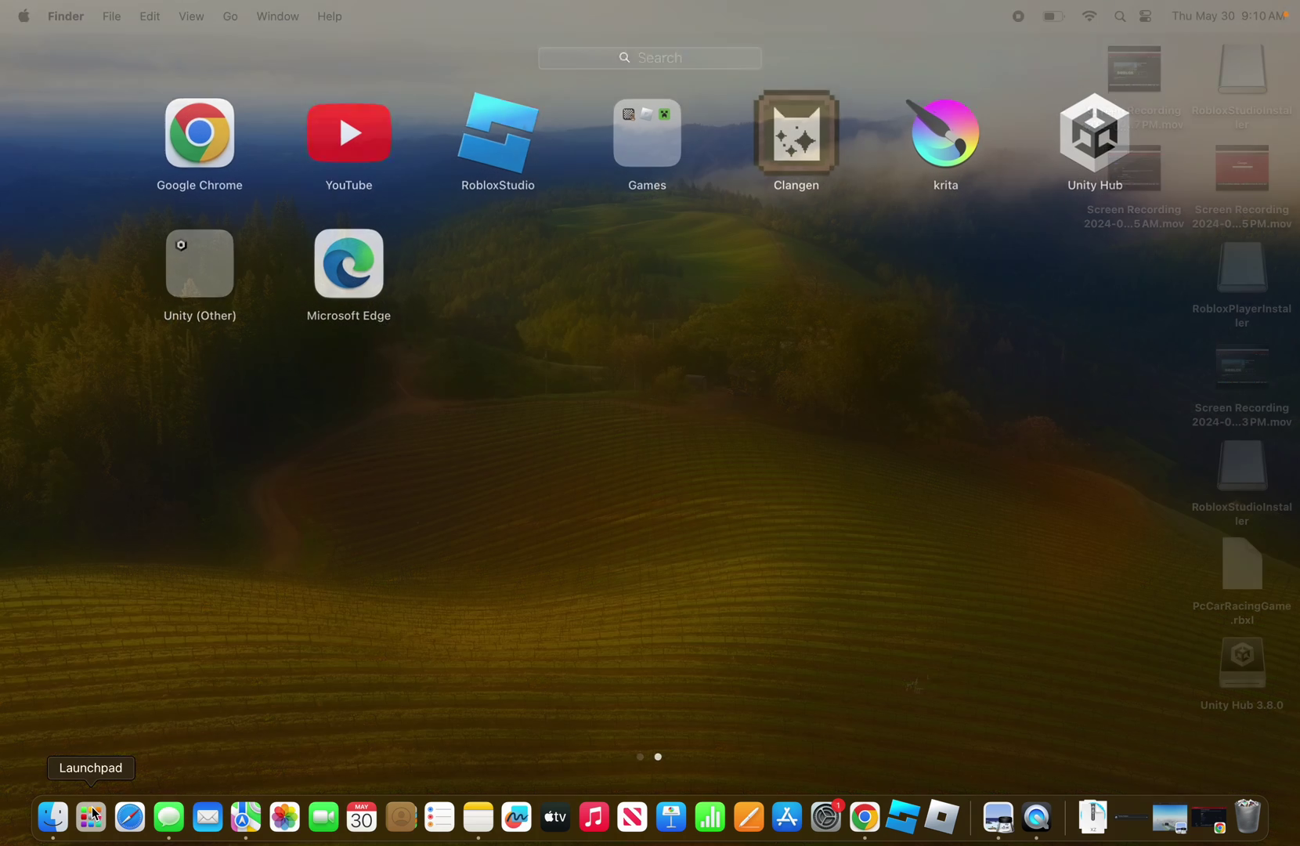
{"action": "left_click_drag", "start_coordinate": [232, 662], "coordinate": [426, 641]}
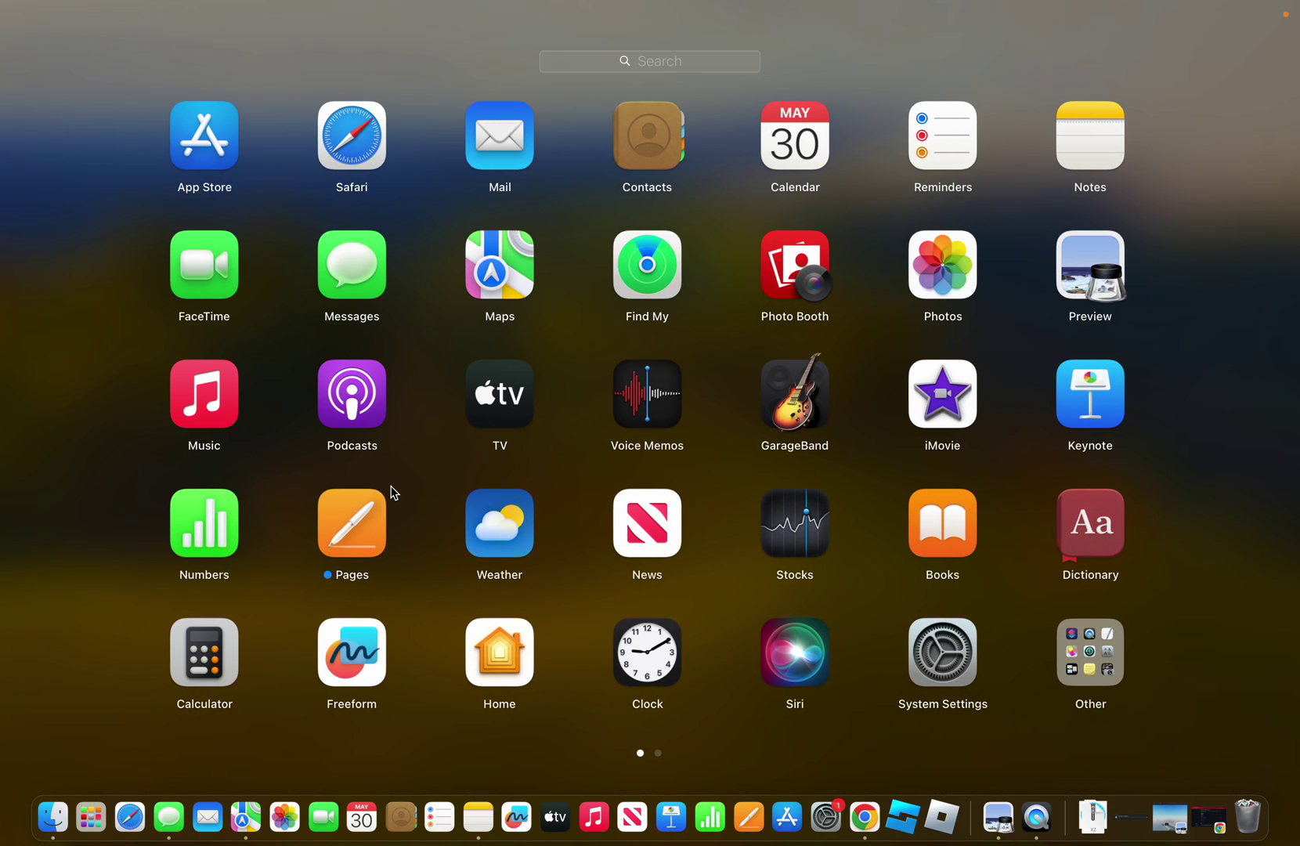
{"action": "type", "text": "w"}
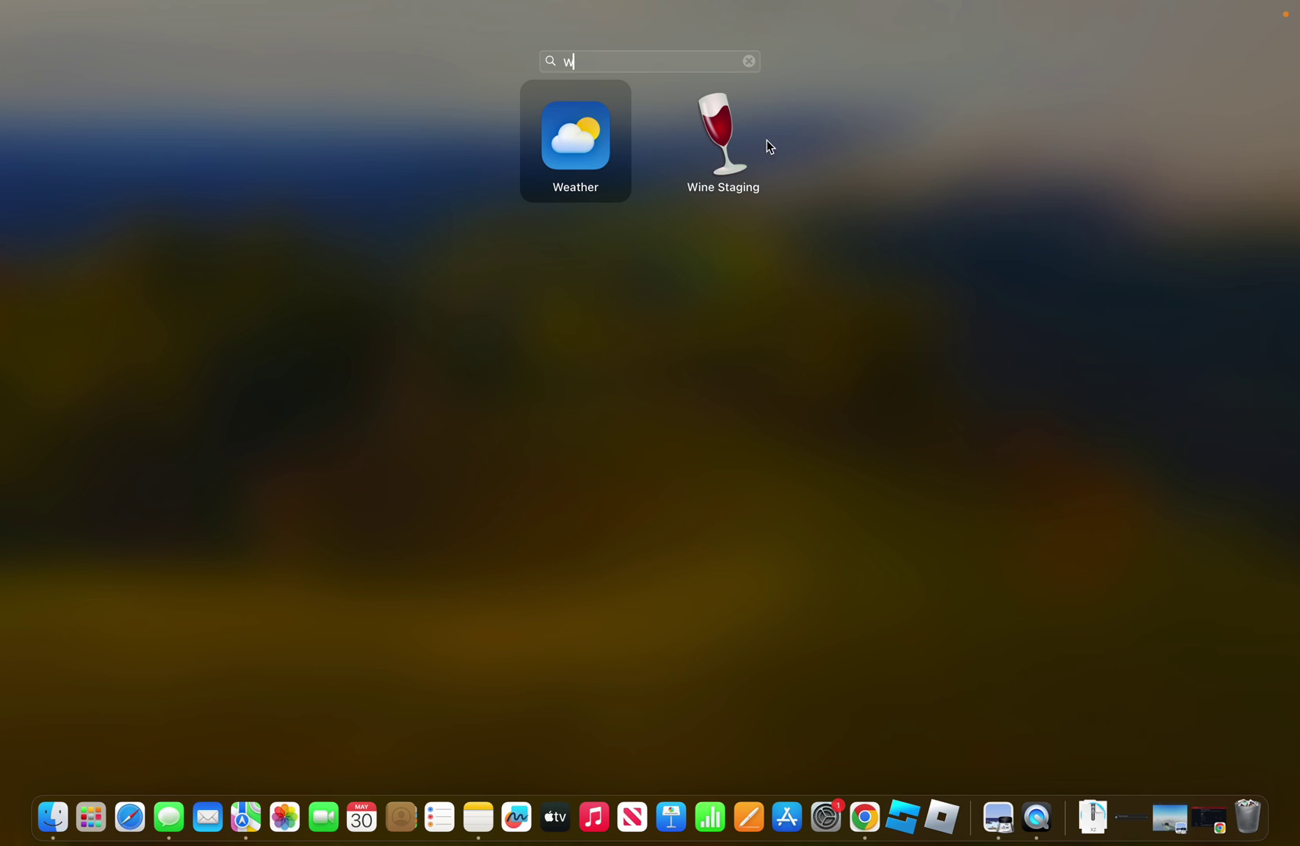
{"action": "left_click", "coordinate": [736, 139]}
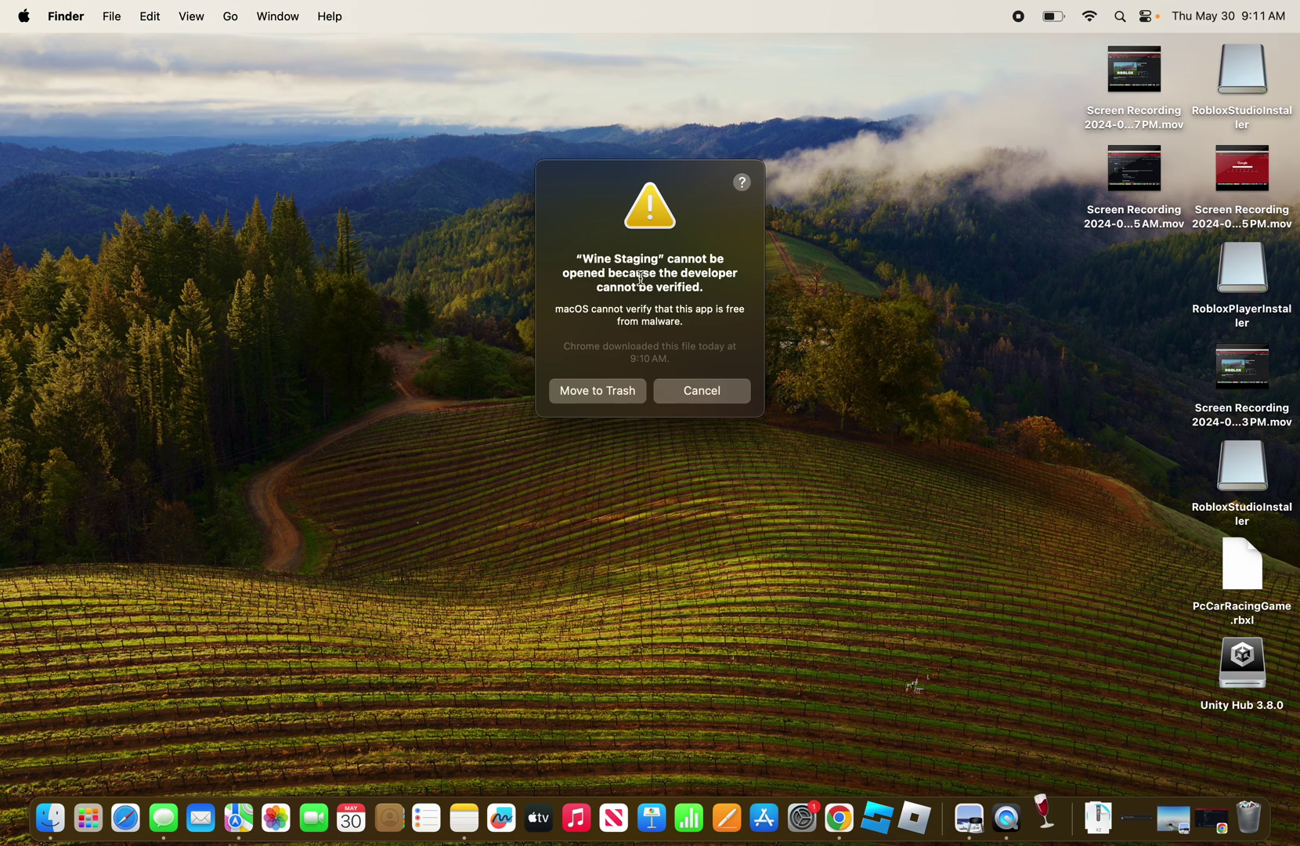
Cancel the unverified-developer warning, retry launching Wine Staging from Launchpad, and cancel again.
{"action": "left_click", "coordinate": [691, 393]}
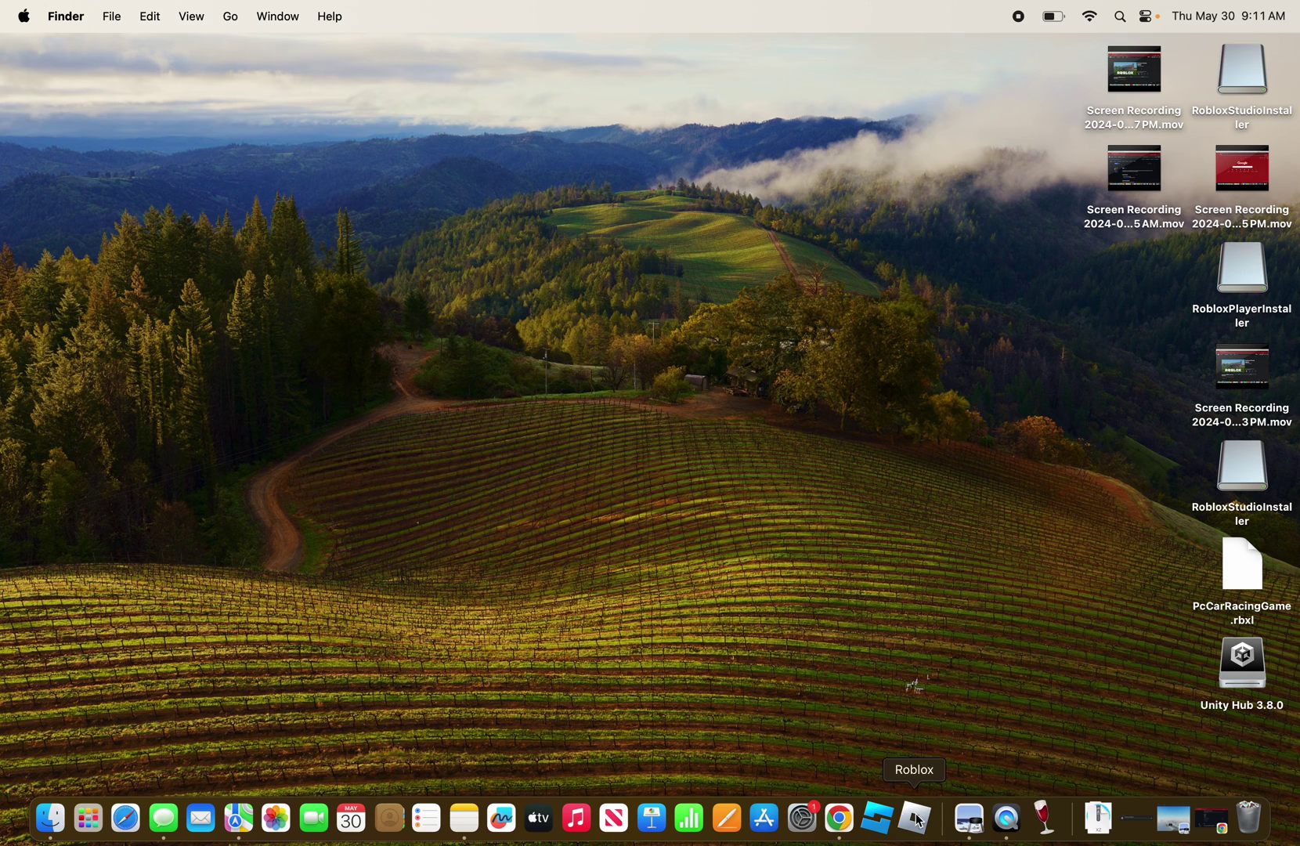
{"action": "left_click", "coordinate": [88, 817]}
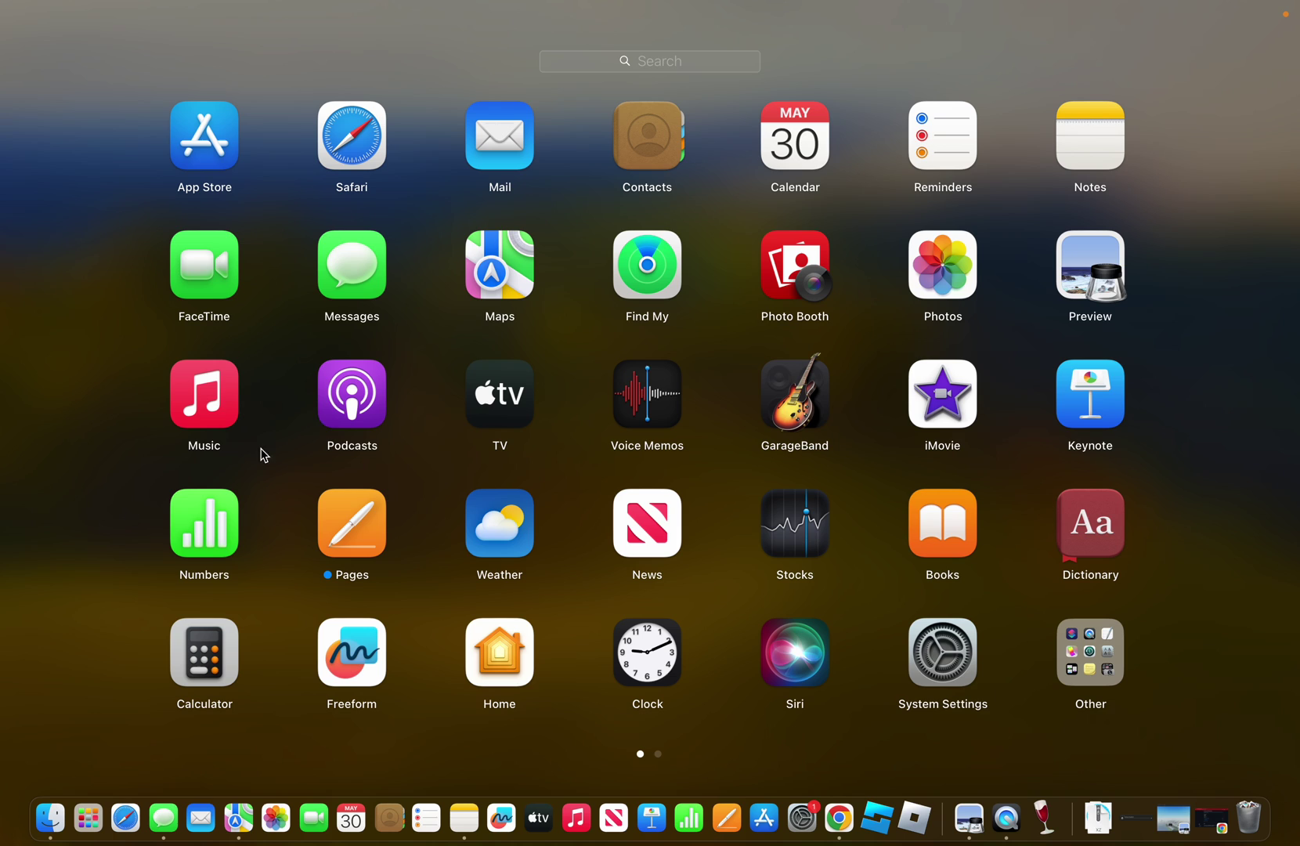
{"action": "left_click", "coordinate": [661, 60]}
{"action": "type", "text": "w"}
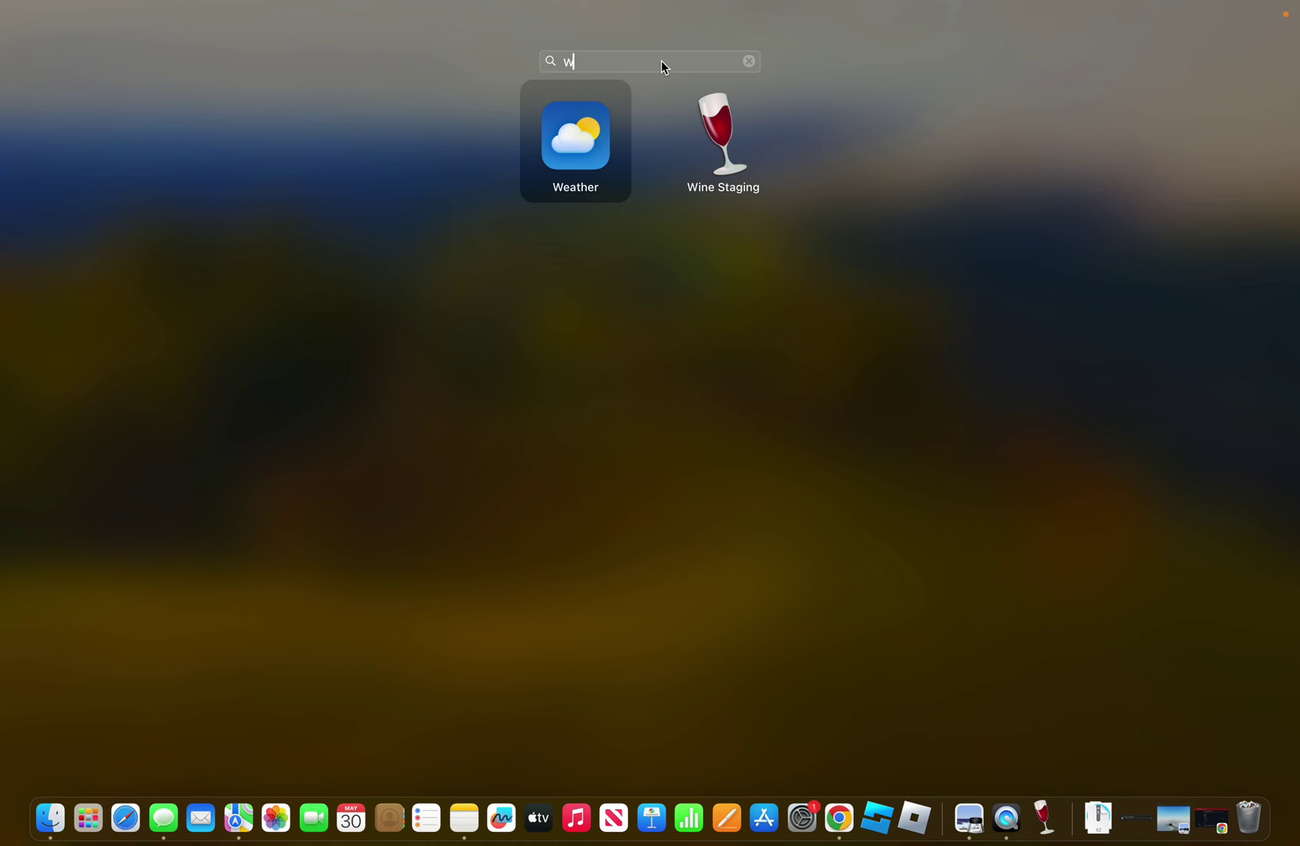
{"action": "left_click", "coordinate": [730, 141]}
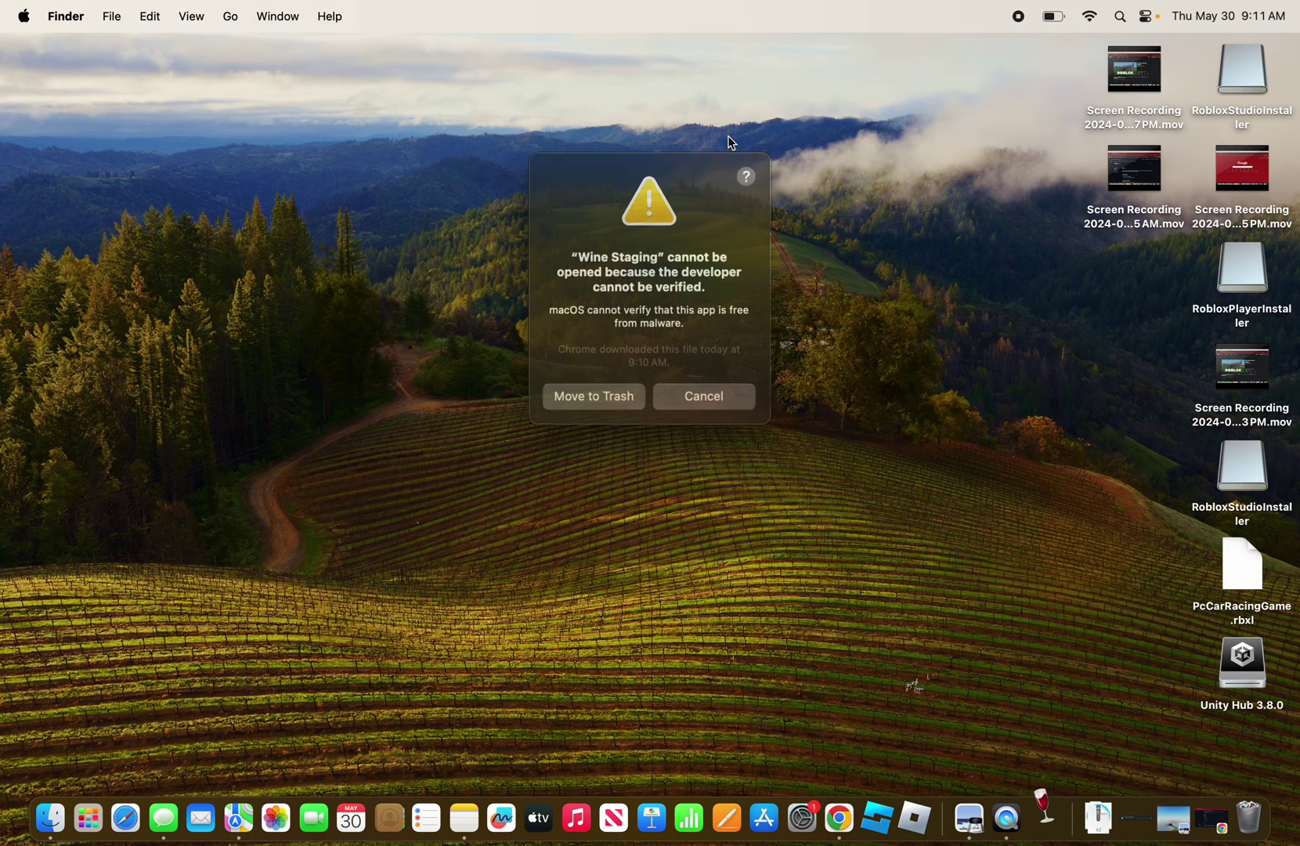
{"action": "left_click", "coordinate": [698, 392]}
Drag the Wine Staging icon from the 'w' search onto the first Launchpad page, then close Launchpad.
{"action": "left_click", "coordinate": [88, 817]}
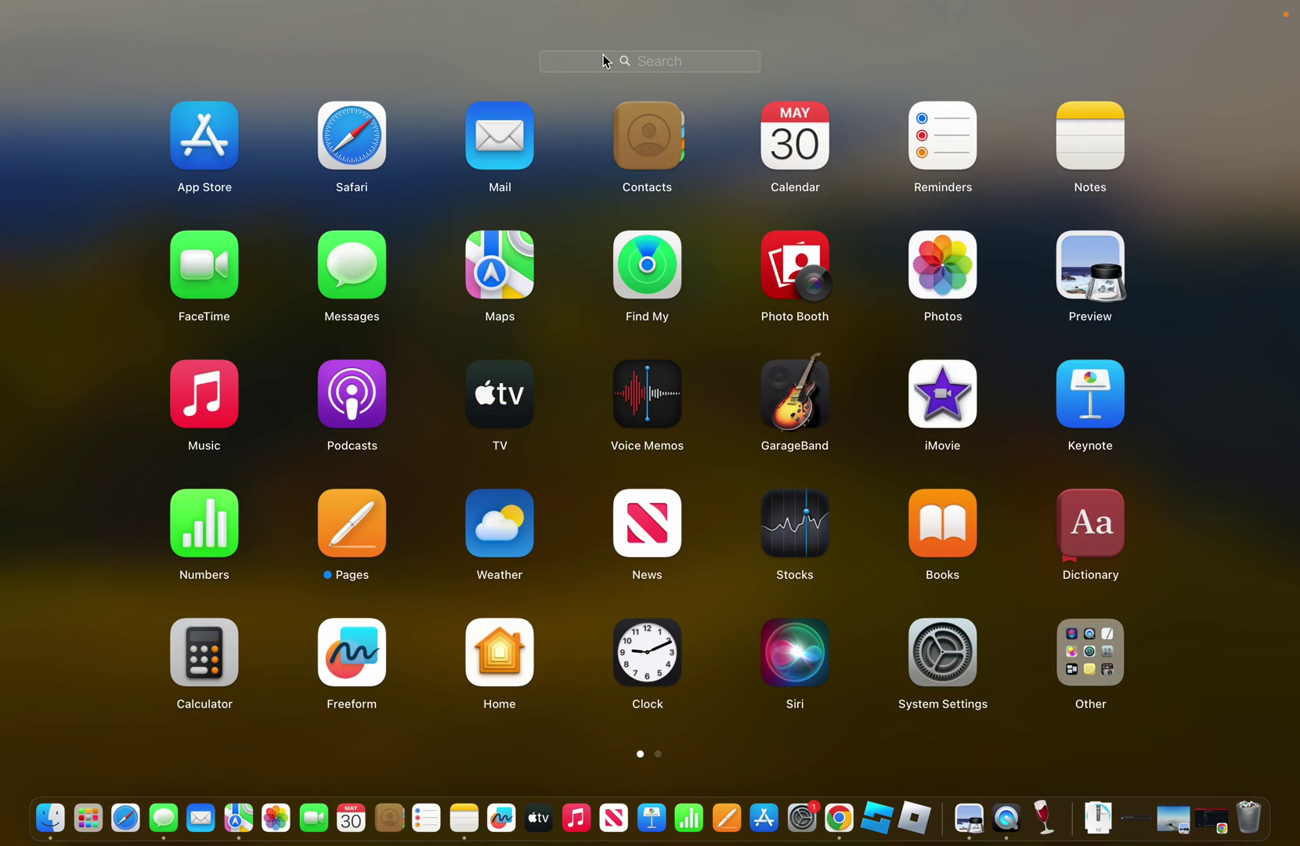
{"action": "left_click", "coordinate": [684, 62]}
{"action": "type", "text": "w"}
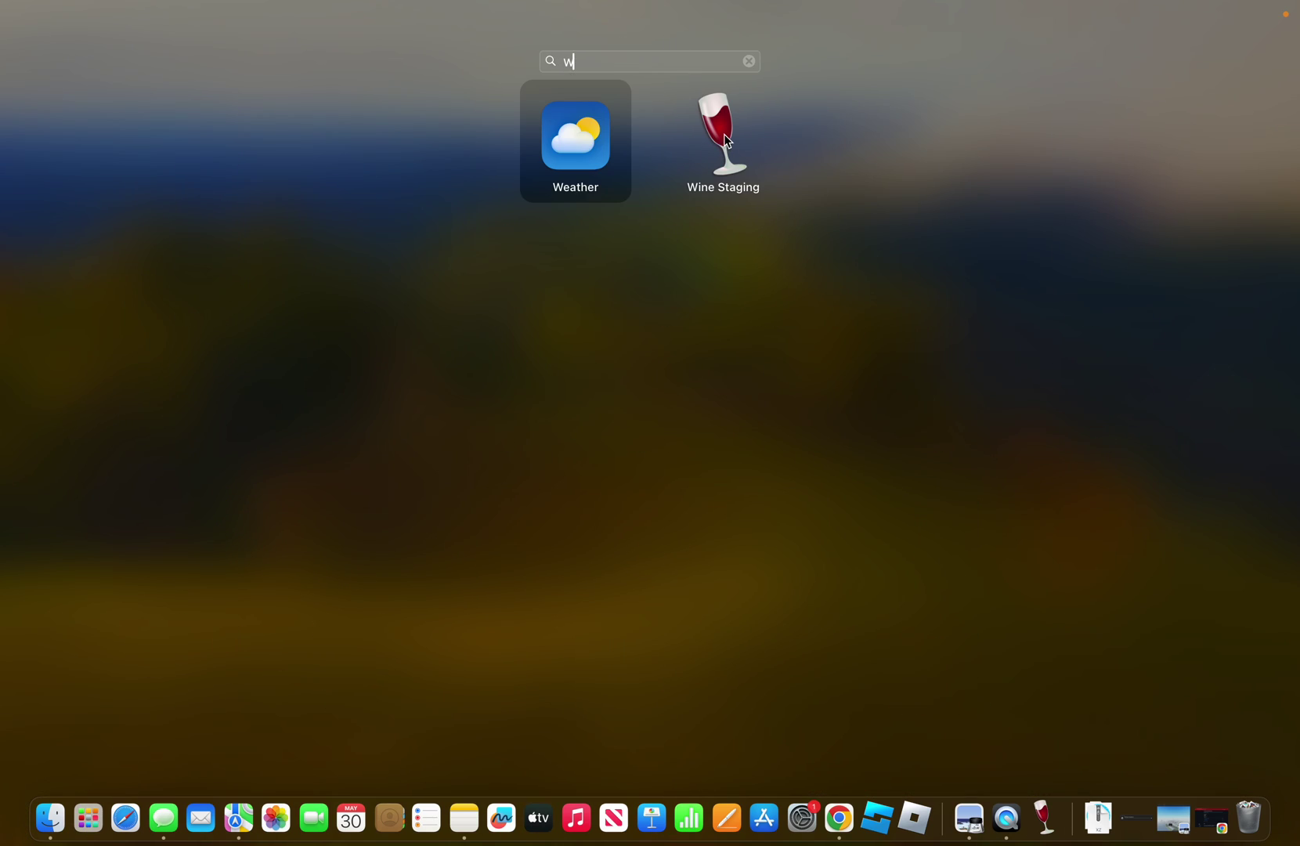
{"action": "left_click_drag", "start_coordinate": [727, 141], "coordinate": [711, 84]}
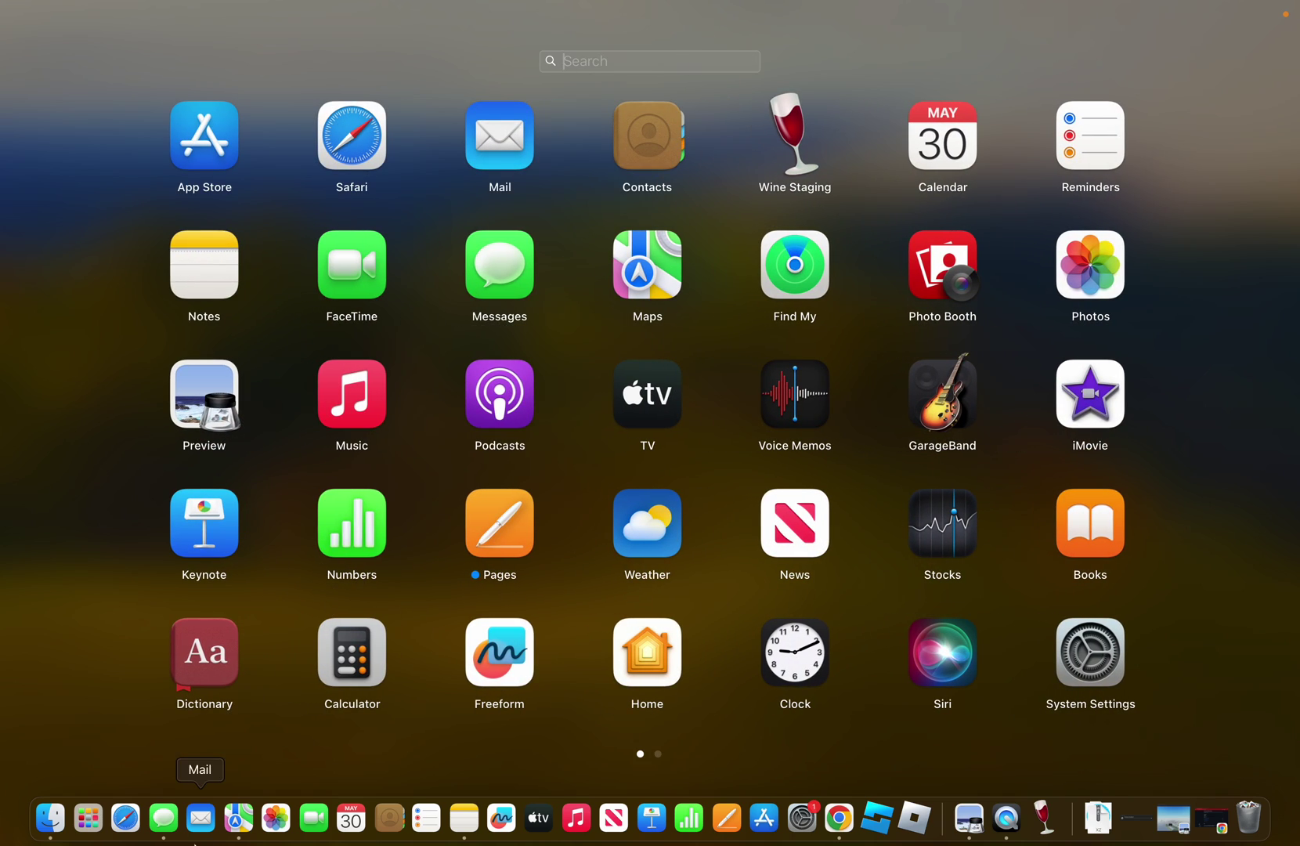
{"action": "left_click", "coordinate": [88, 818]}
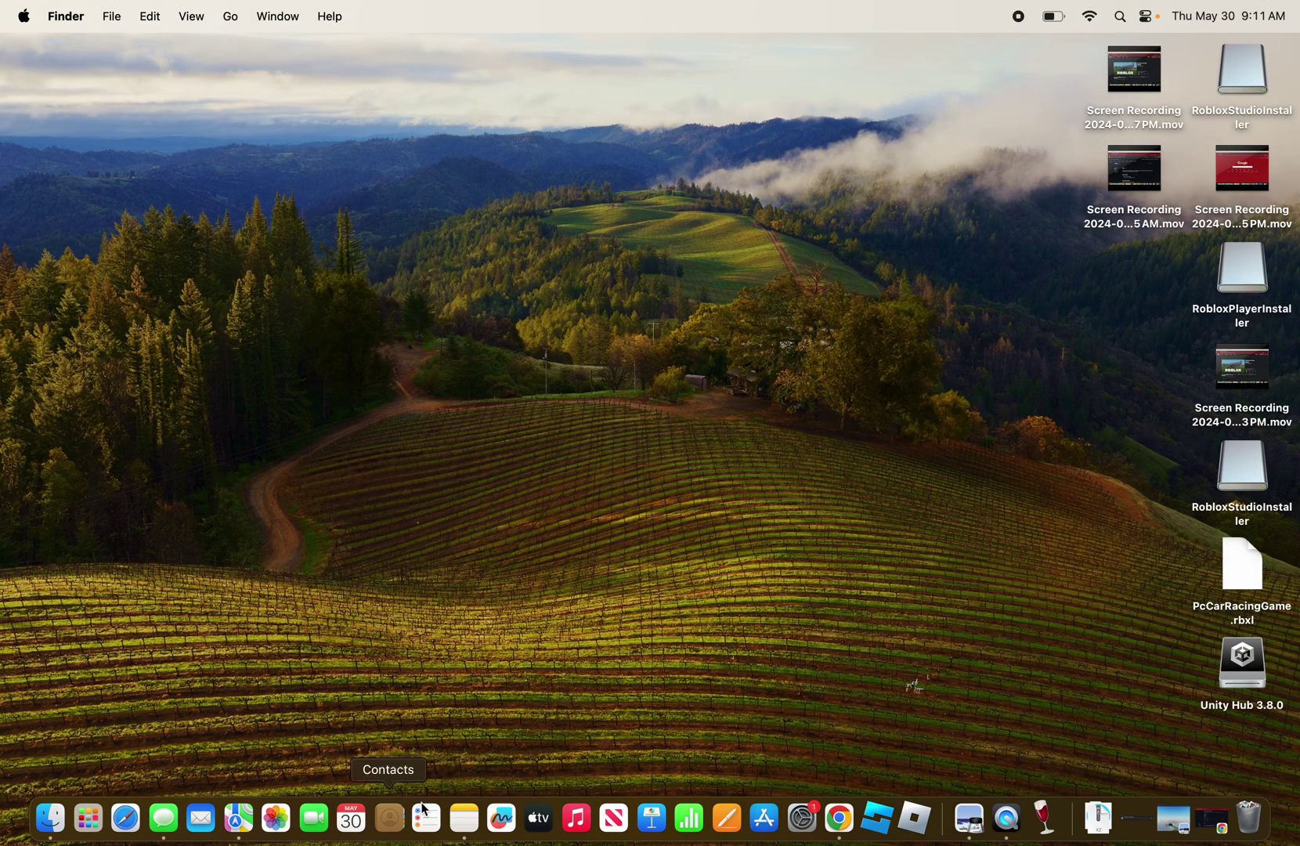
Check Chrome's recent download history, then open a Finder window on Downloads.
{"action": "left_click", "coordinate": [836, 817]}
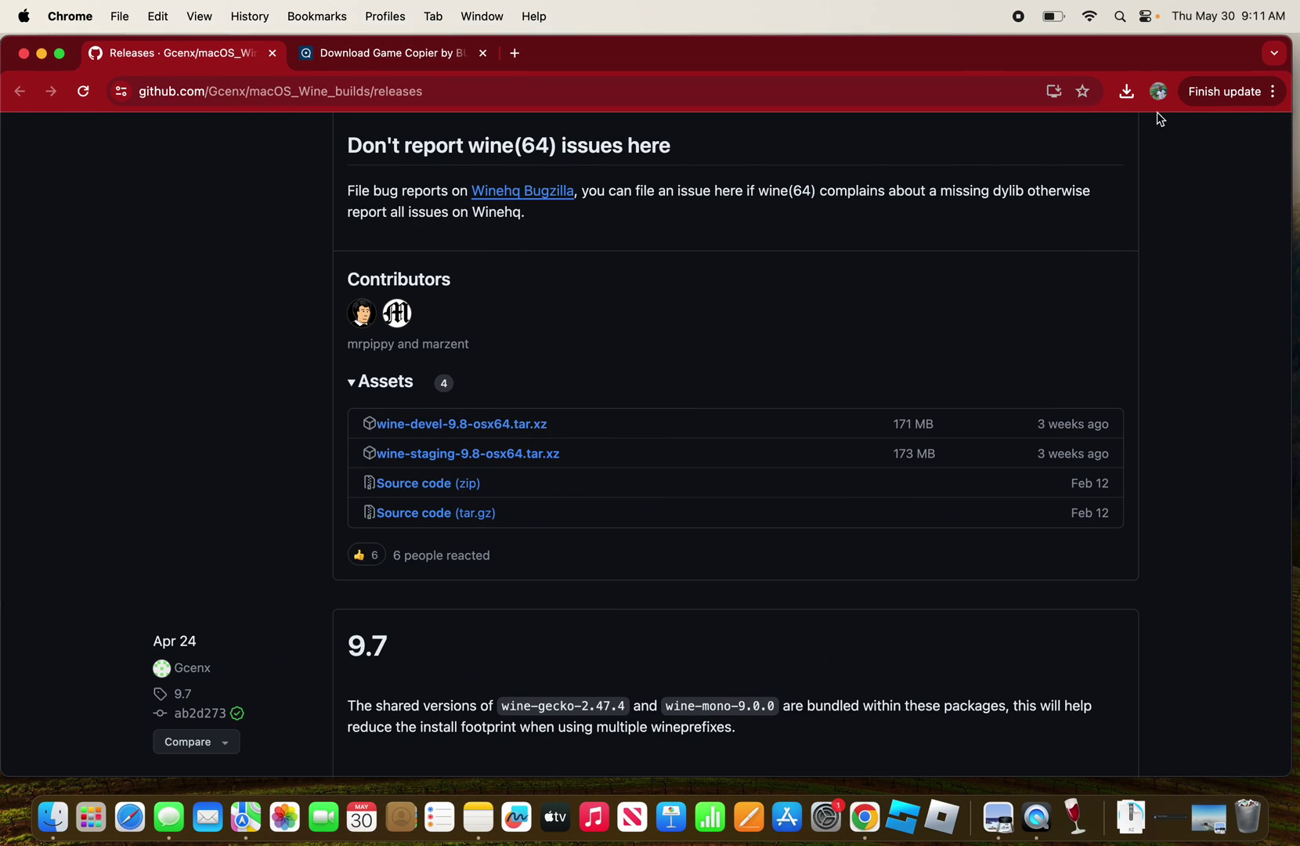
{"action": "left_click", "coordinate": [1125, 91]}
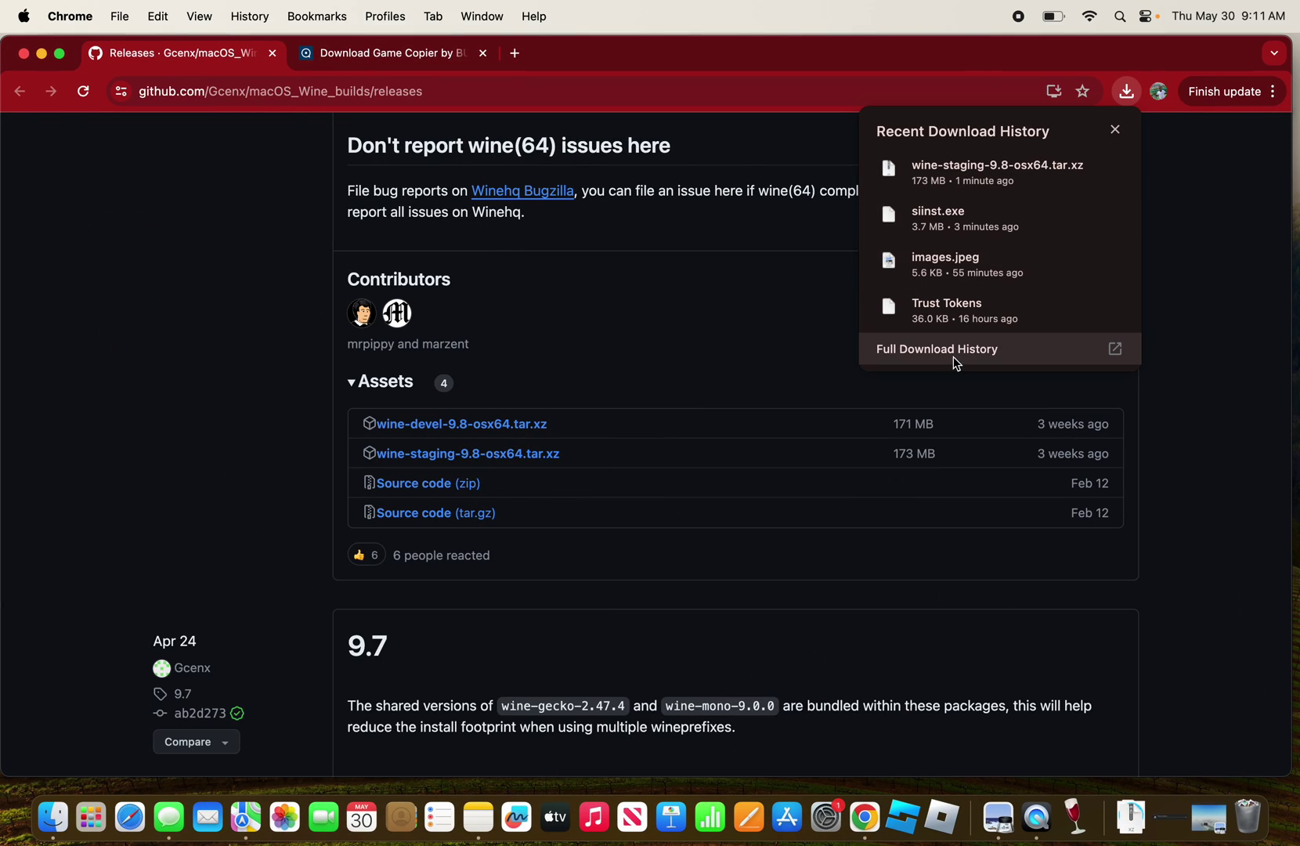
{"action": "left_click", "coordinate": [52, 817]}
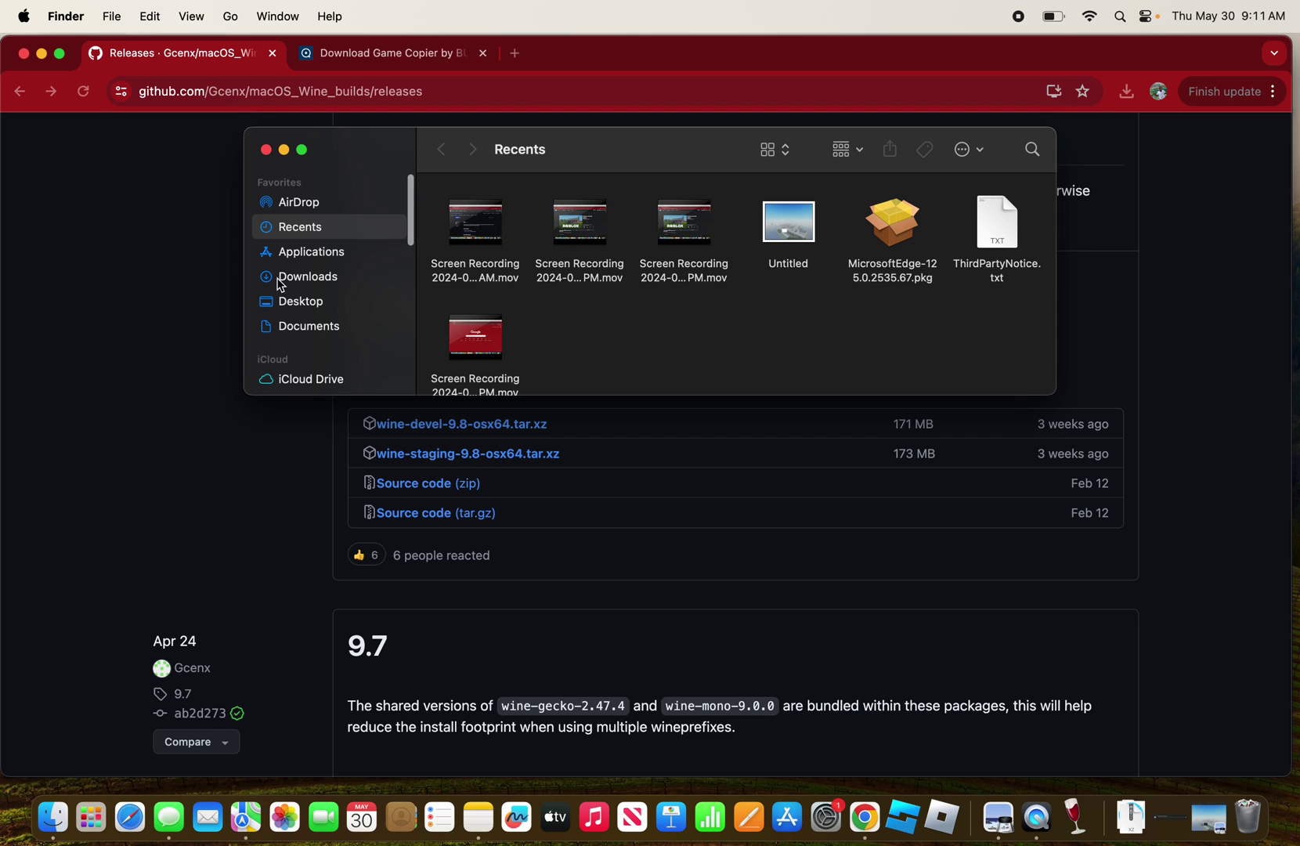
{"action": "left_click", "coordinate": [283, 278]}
Drag Wine Staging from Applications onto Downloads to create an alias, and select it.
{"action": "left_click", "coordinate": [290, 252]}
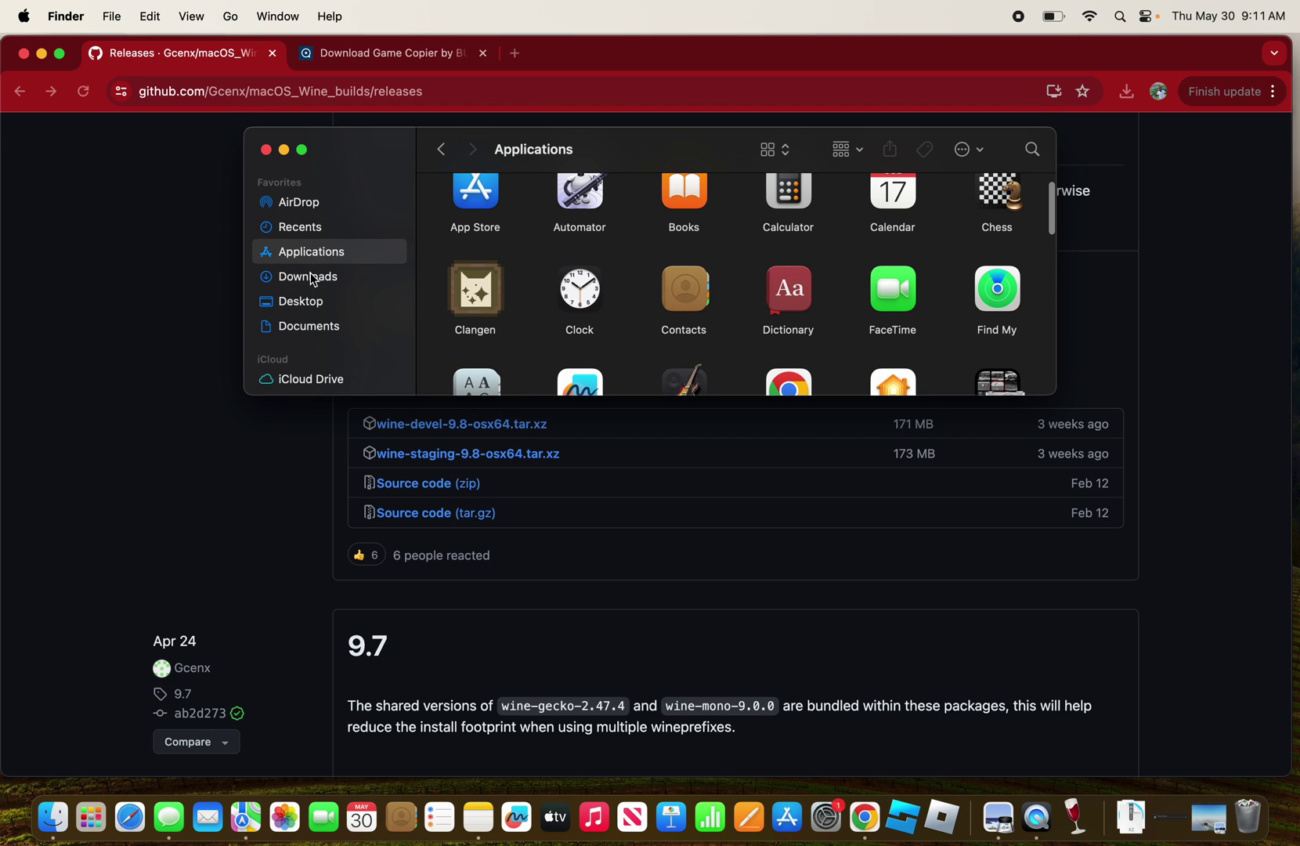
{"action": "scroll", "coordinate": [560, 274], "scroll_direction": "down", "scroll_amount": 5}
{"action": "scroll", "coordinate": [558, 274], "scroll_direction": "down", "scroll_amount": 10}
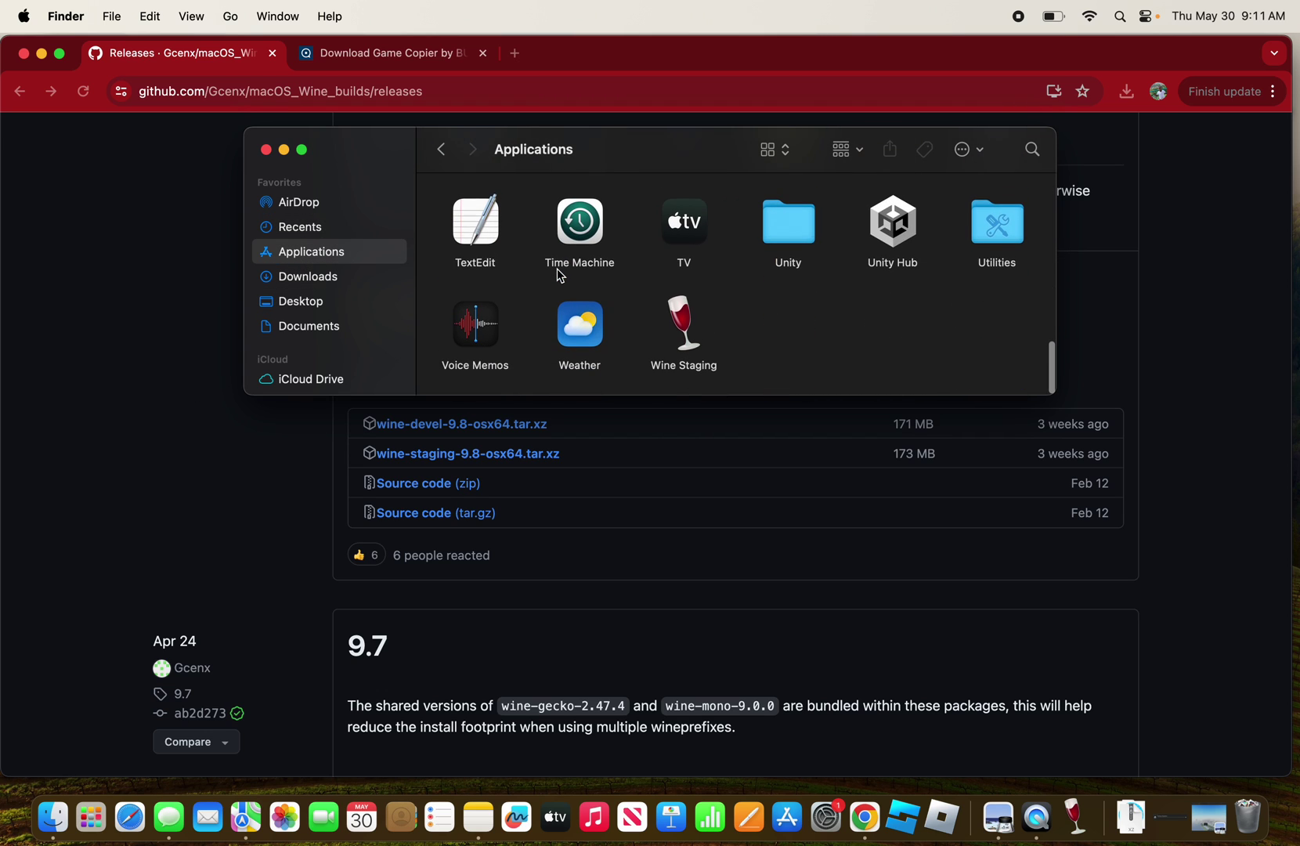
{"action": "left_click", "coordinate": [686, 333]}
{"action": "left_click_drag", "start_coordinate": [687, 333], "coordinate": [303, 283]}
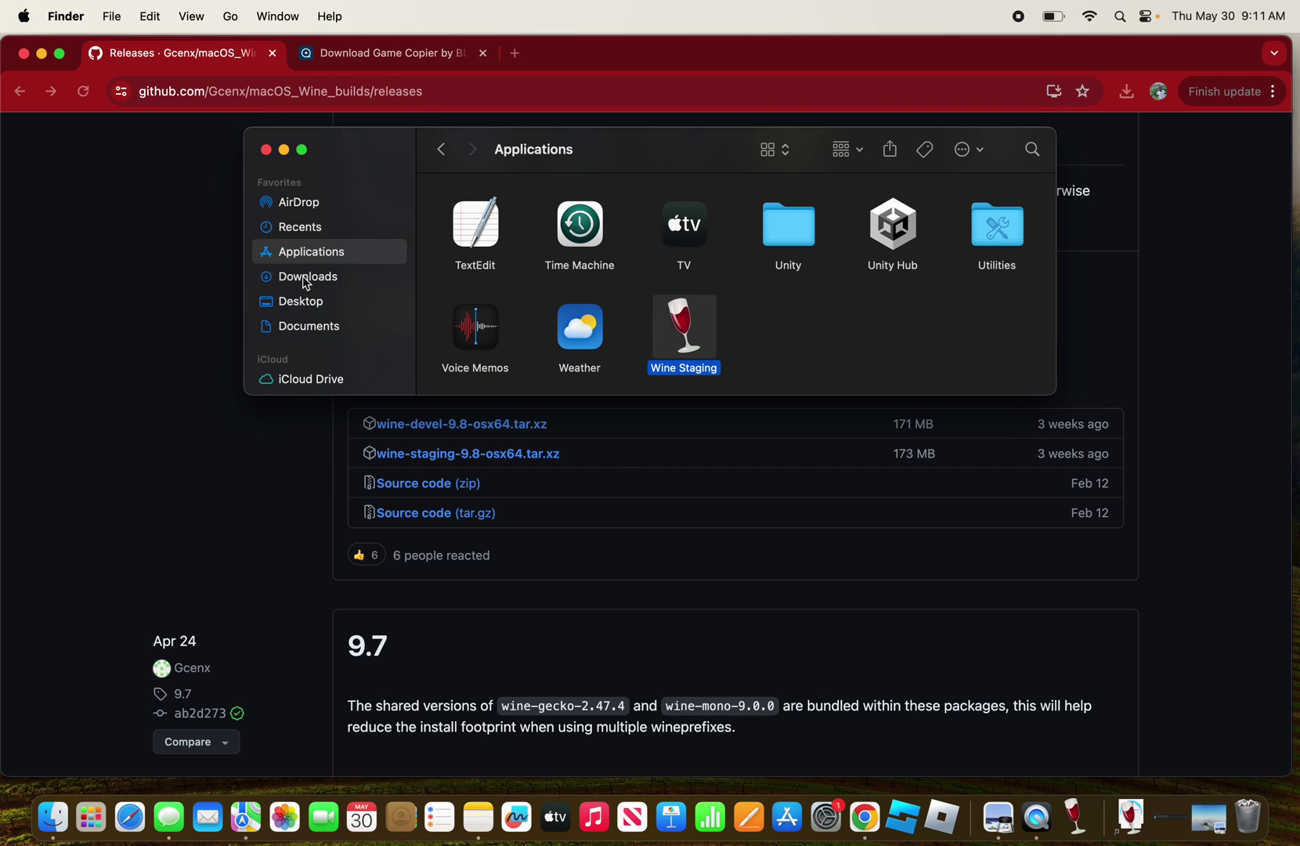
{"action": "left_click", "coordinate": [304, 279]}
{"action": "left_click", "coordinate": [475, 320]}
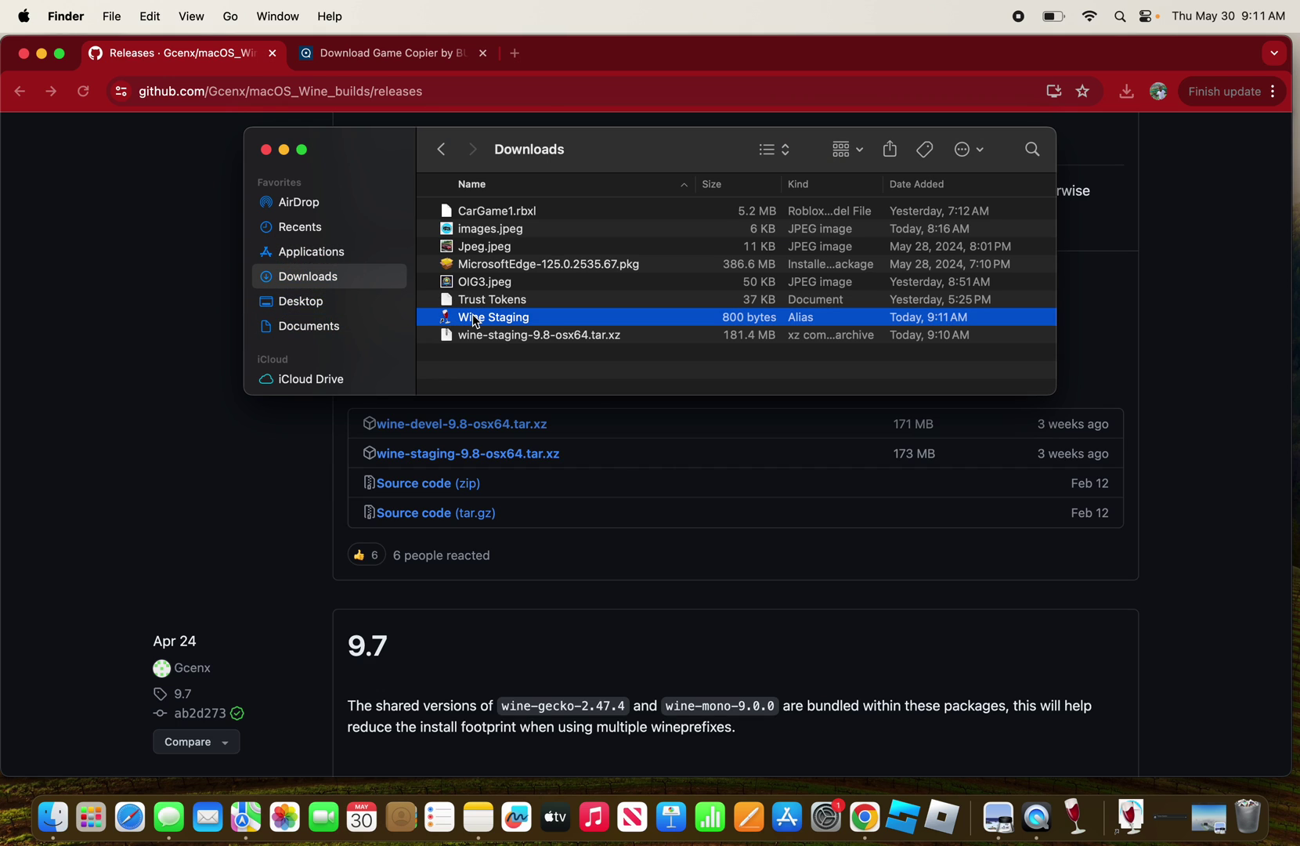
Open the Wine Staging alias from its right-click menu, confirming past the unverified-developer warning.
{"action": "right_click", "coordinate": [475, 321]}
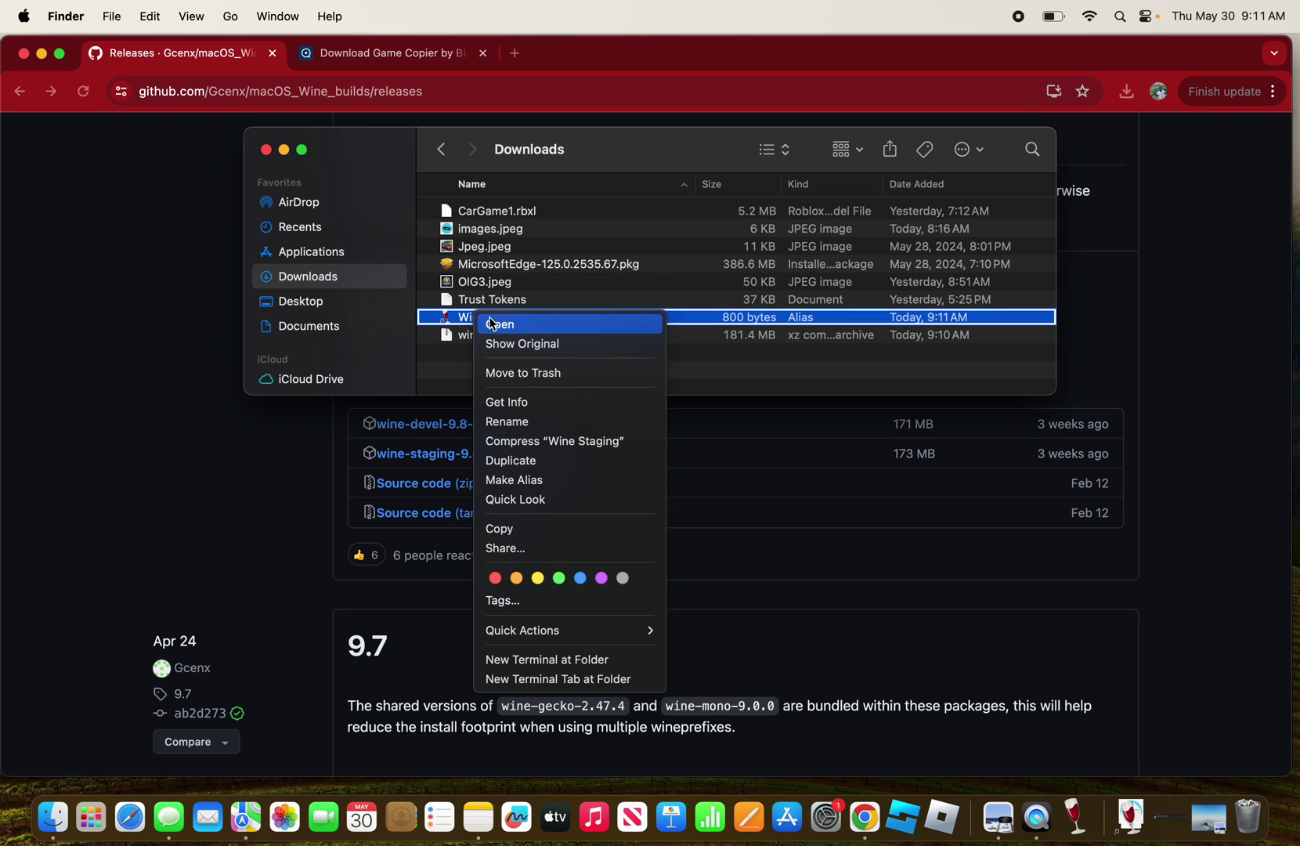
{"action": "left_click", "coordinate": [491, 324]}
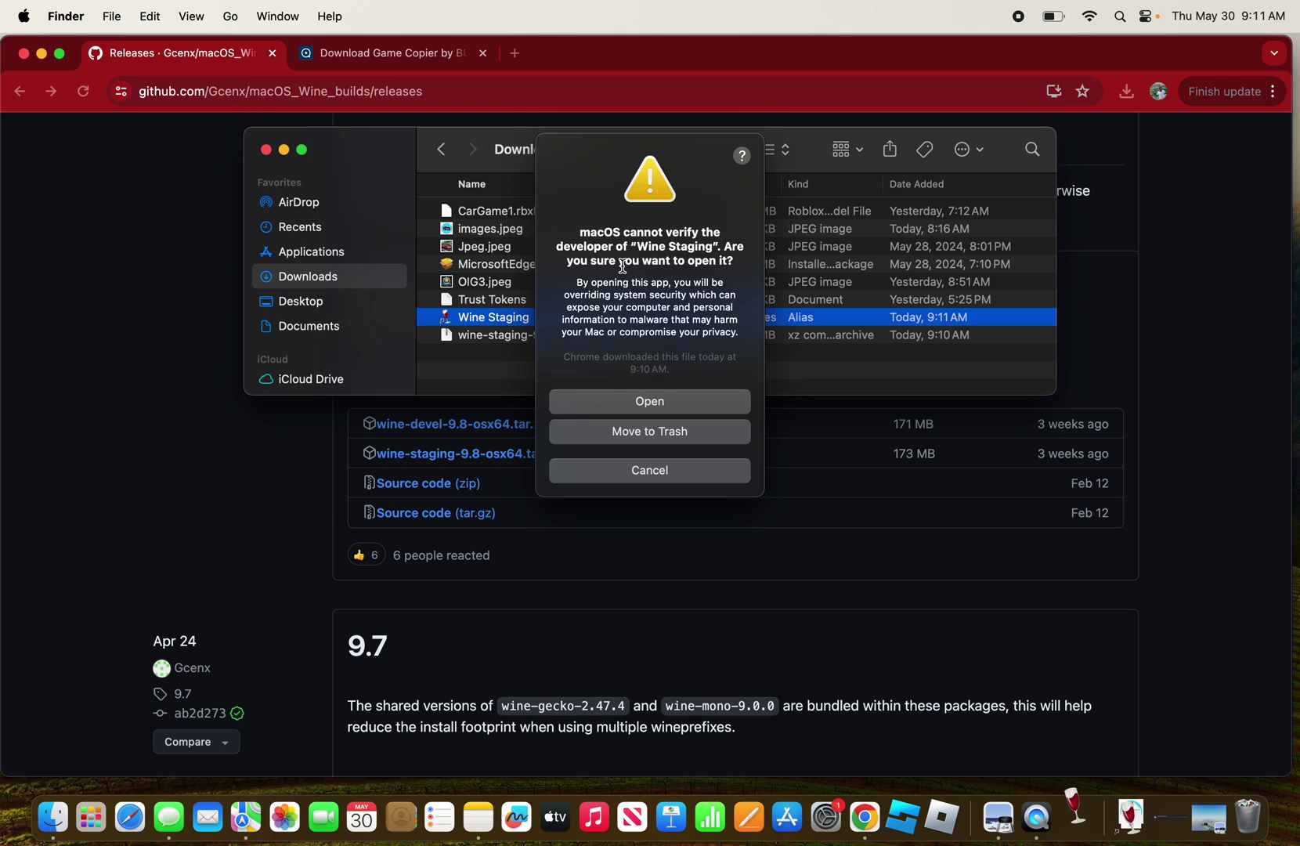
{"action": "left_click", "coordinate": [616, 403]}
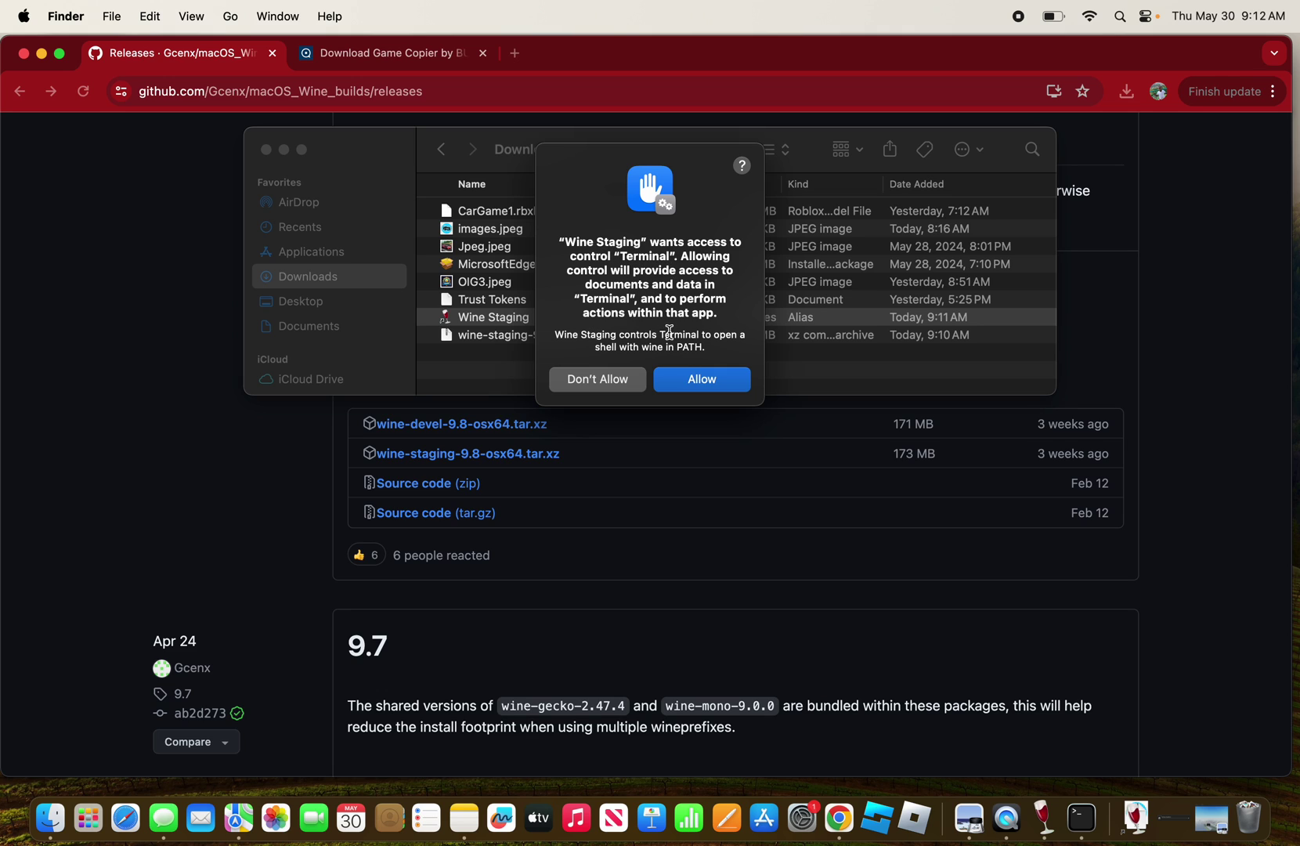
Allow Terminal control, close the Wine welcome and Downloads windows, and show the Game Copier page.
{"action": "left_click", "coordinate": [701, 378]}
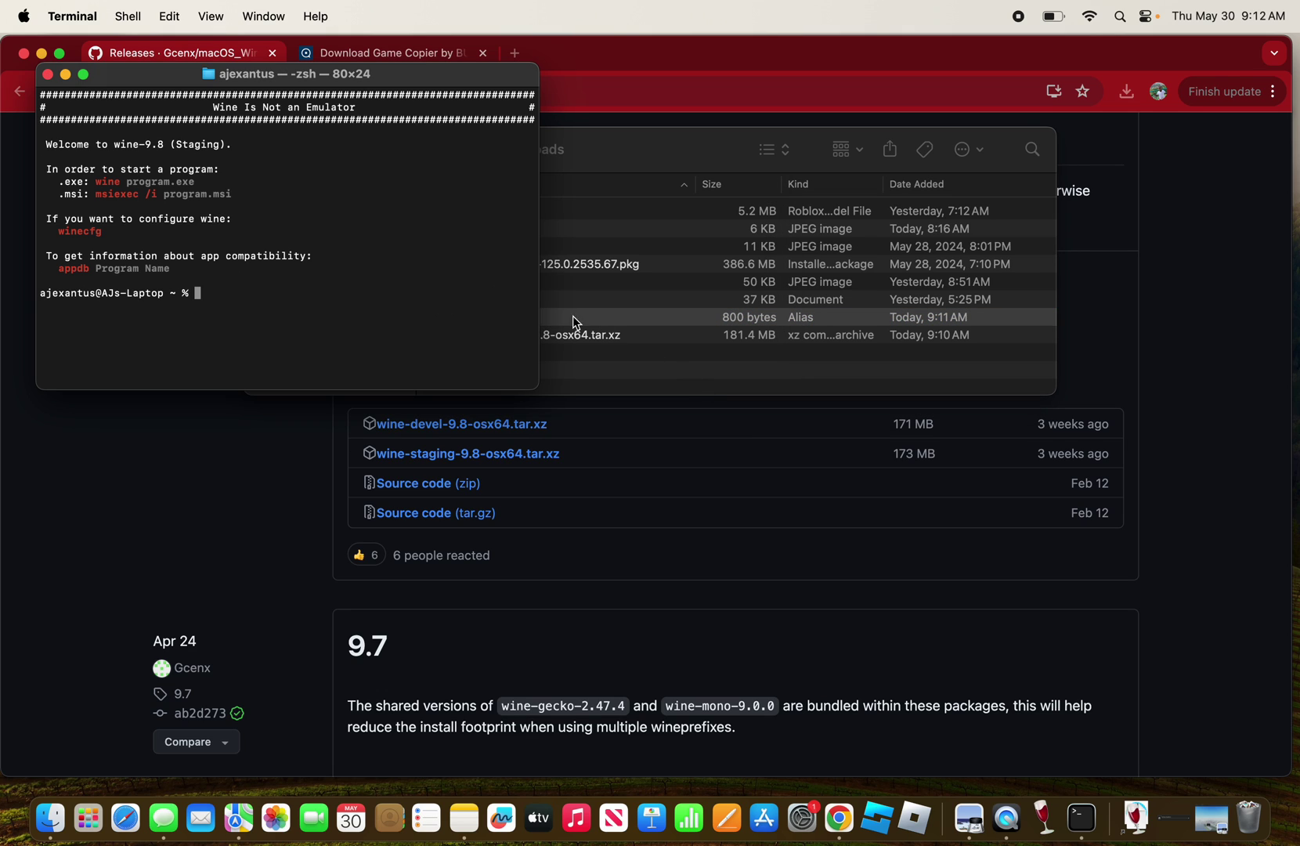
{"action": "left_click", "coordinate": [48, 75]}
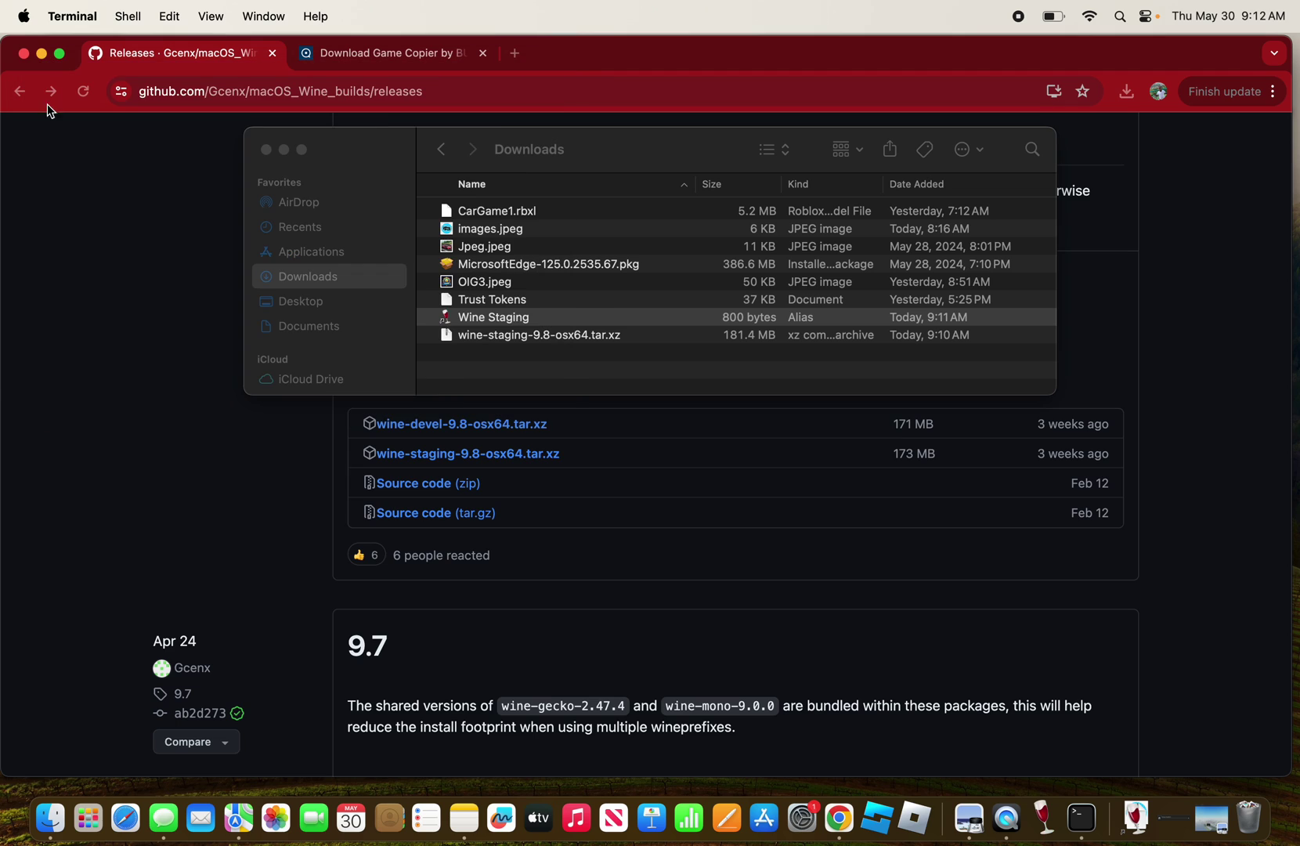
{"action": "left_click", "coordinate": [261, 144]}
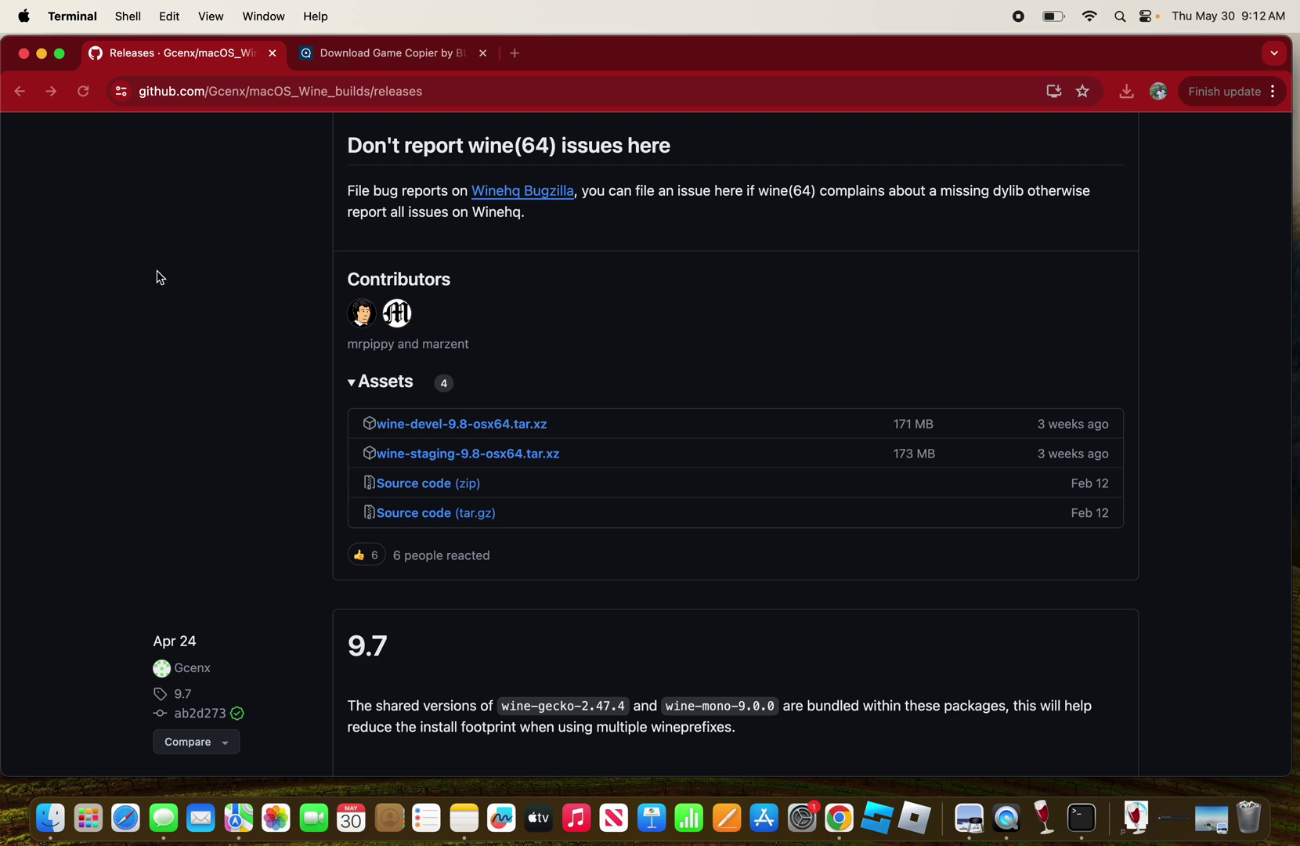
{"action": "left_click", "coordinate": [348, 59]}
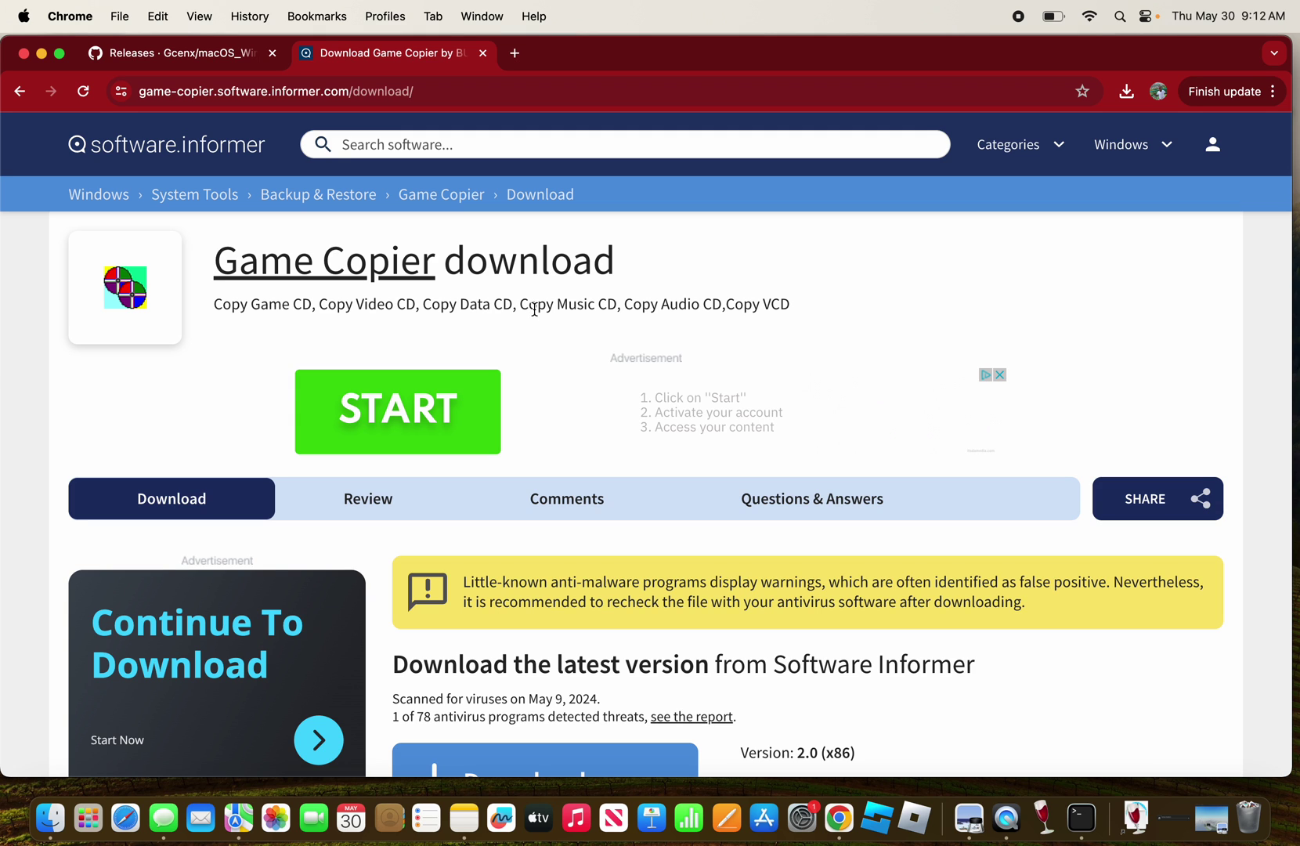
Download gamecopy.exe (606 KB) from Software Informer and reveal it in Downloads.
{"action": "scroll", "coordinate": [565, 324], "scroll_direction": "down", "scroll_amount": 4}
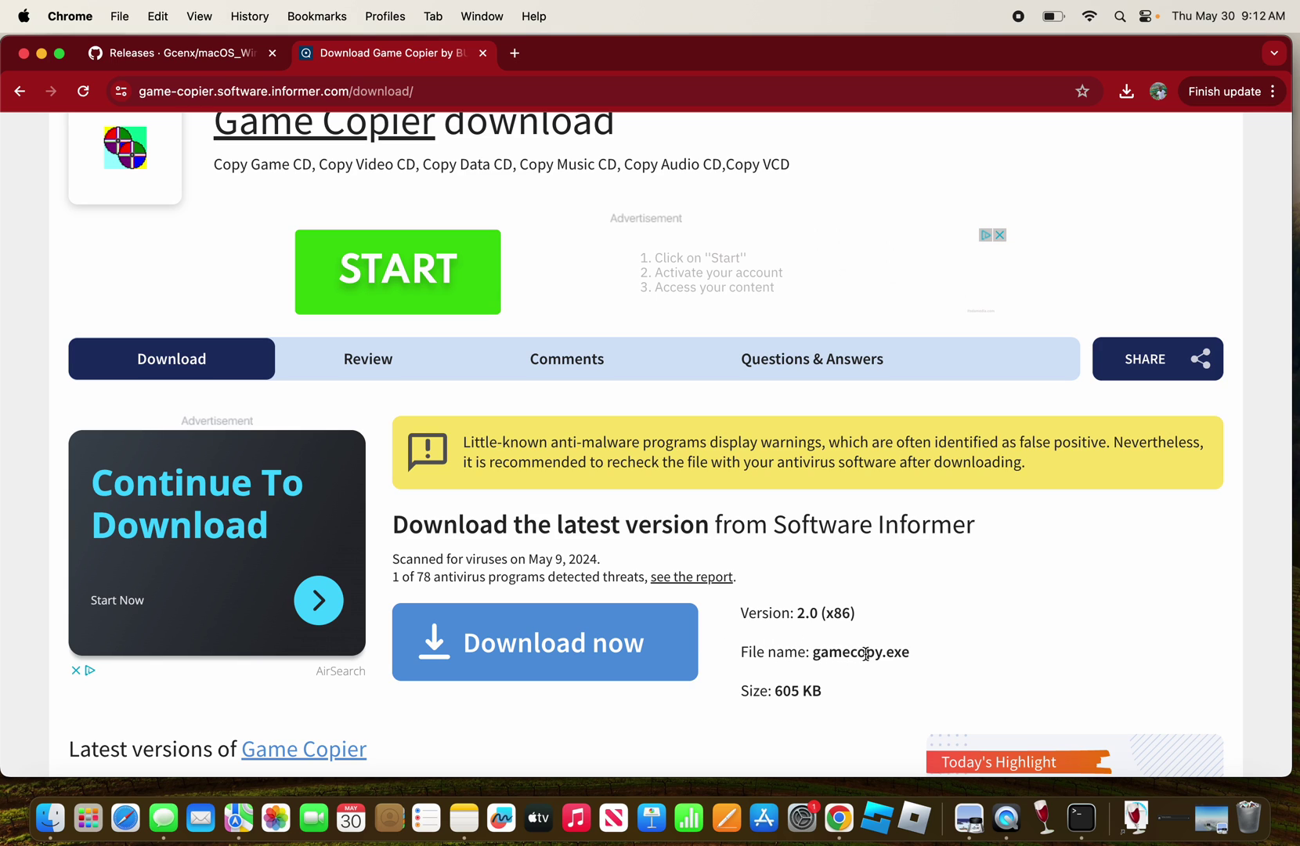
{"action": "left_click", "coordinate": [553, 644]}
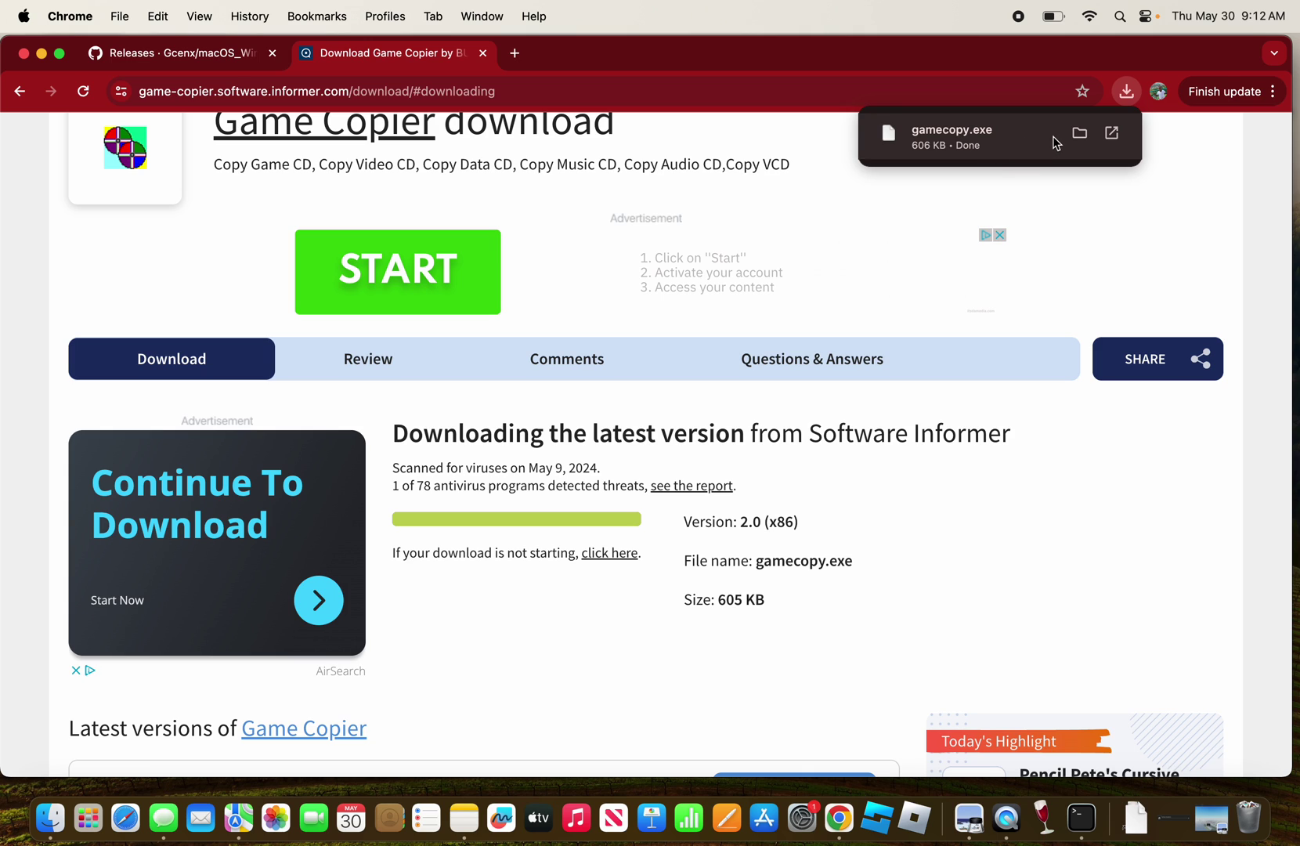
{"action": "left_click", "coordinate": [1080, 133]}
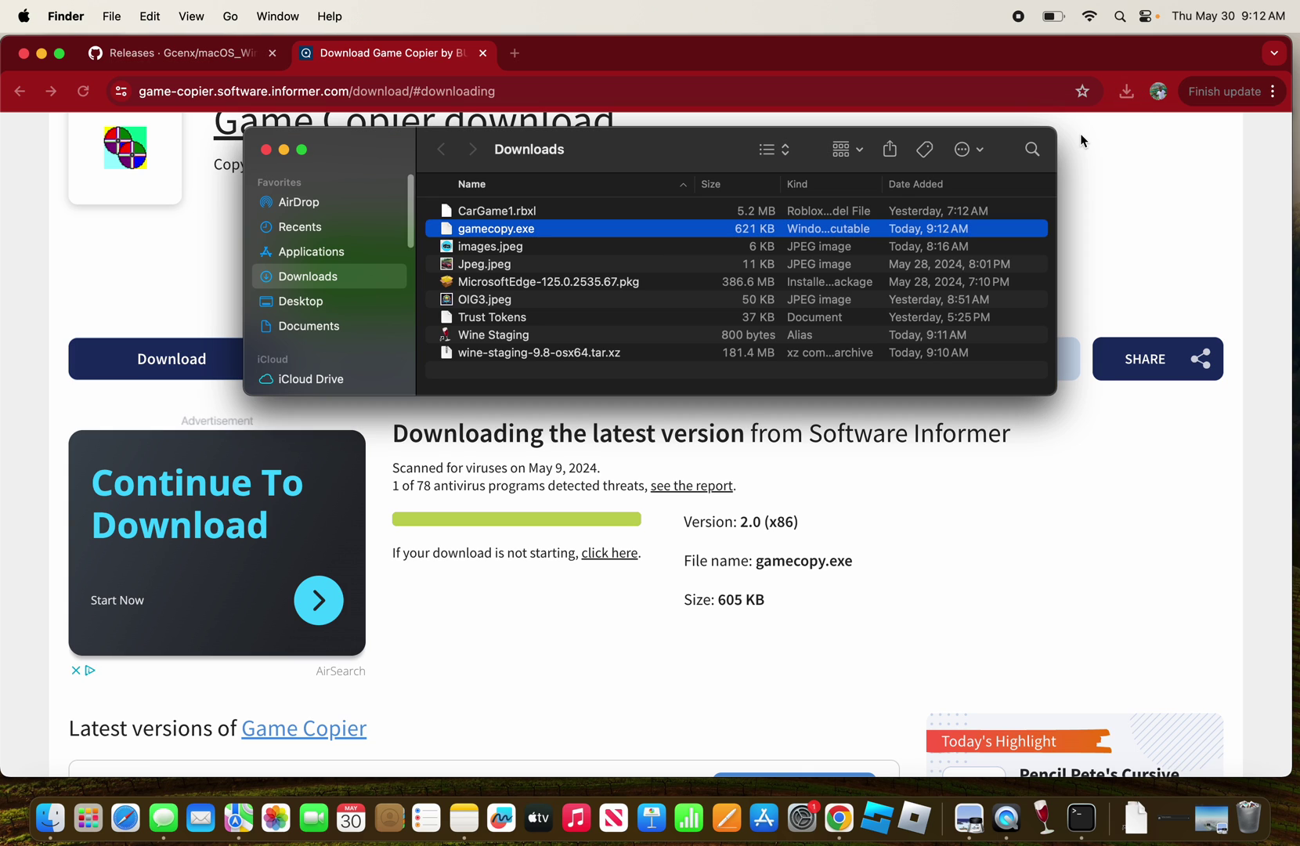
Open gamecopy.exe with Wine Staging, grant Downloads access, and close the Terminal window.
{"action": "key", "text": "shift+Up"}
{"action": "left_click", "coordinate": [900, 230]}
{"action": "right_click", "coordinate": [693, 231]}
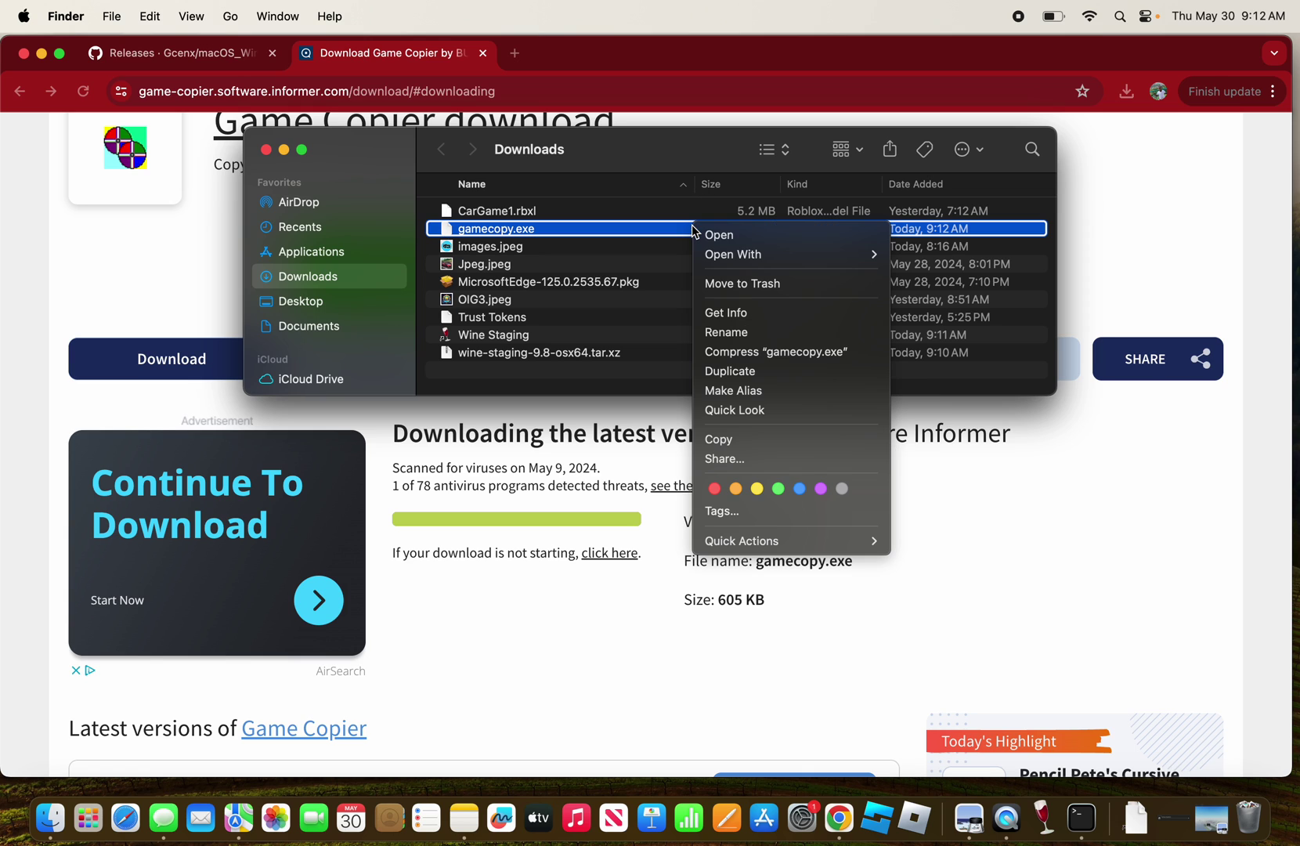
{"action": "mouse_move", "coordinate": [716, 255]}
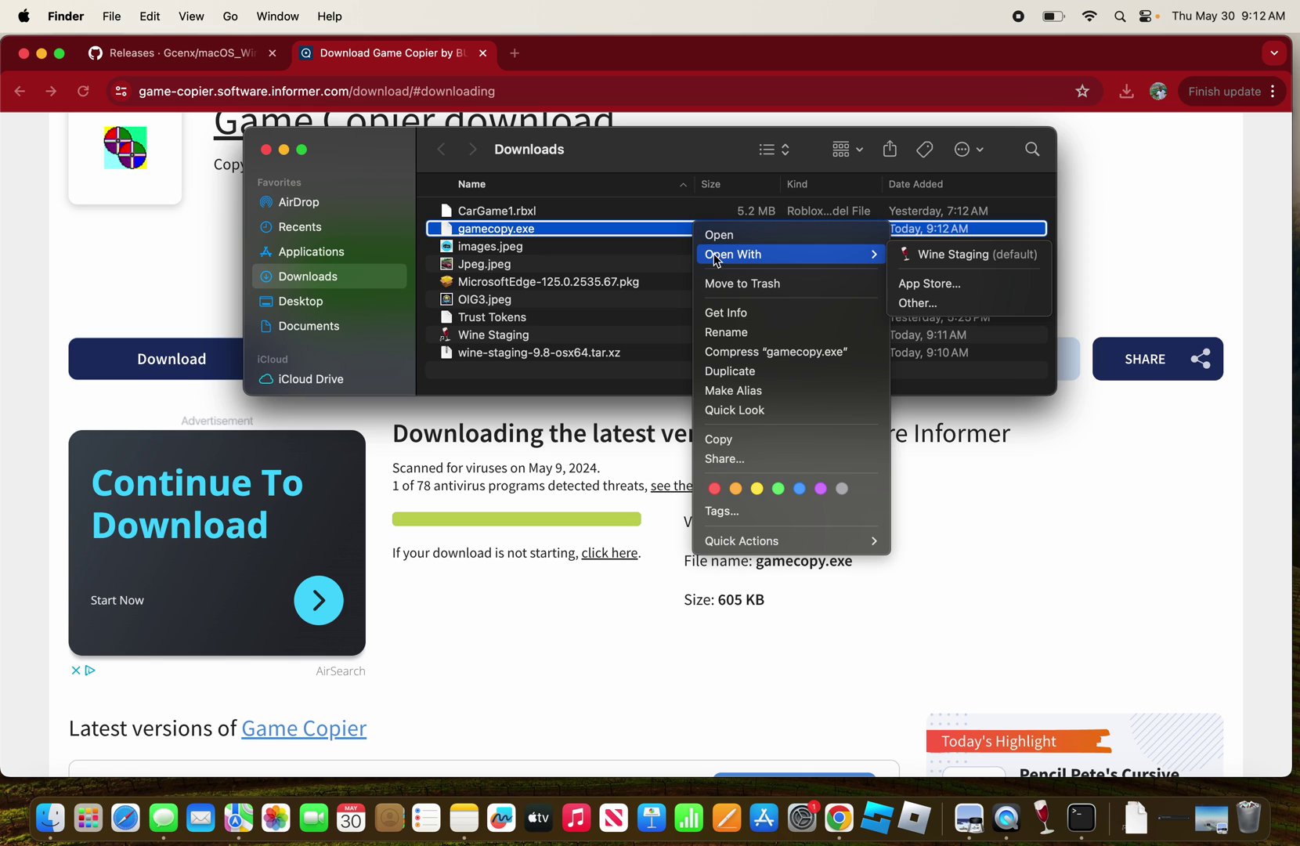
{"action": "left_click", "coordinate": [957, 255]}
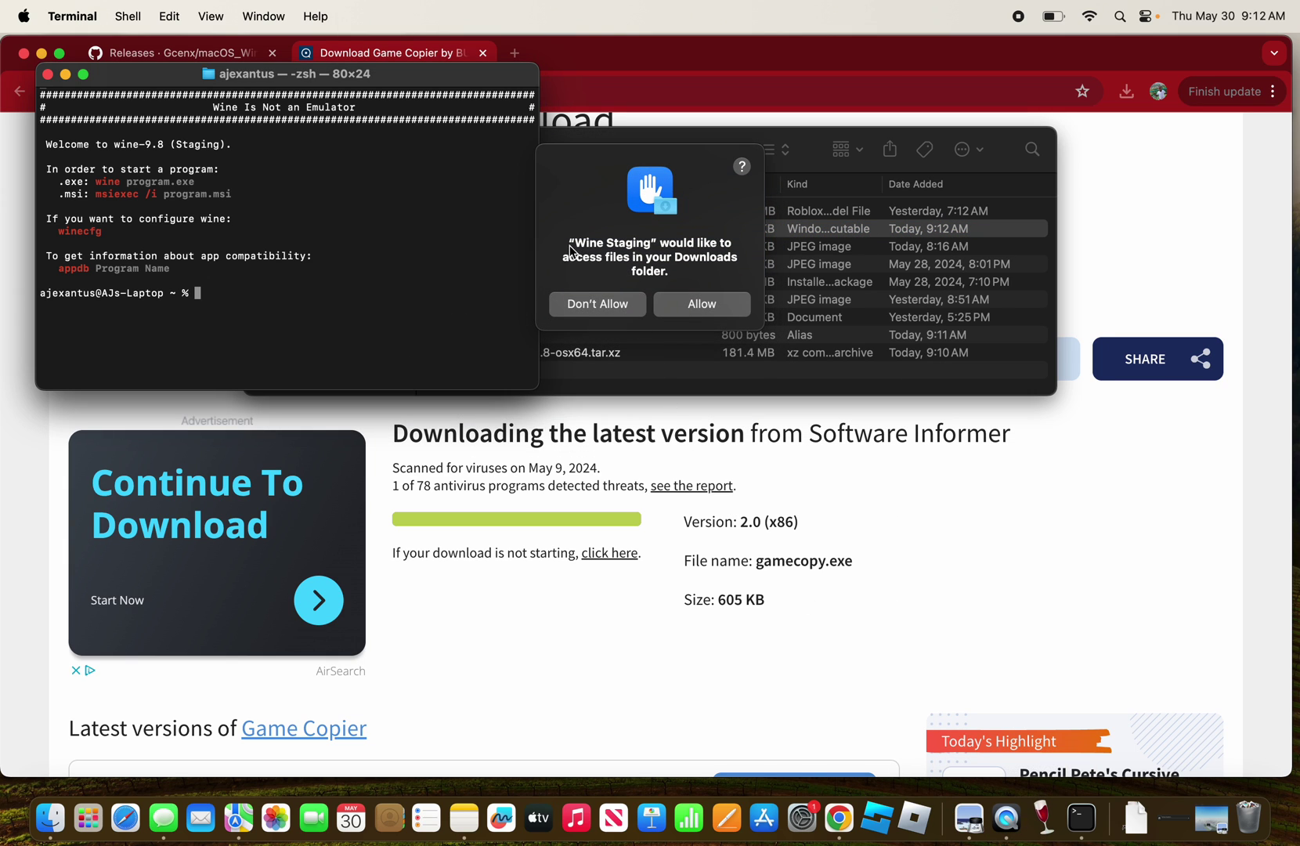
{"action": "left_click", "coordinate": [680, 305]}
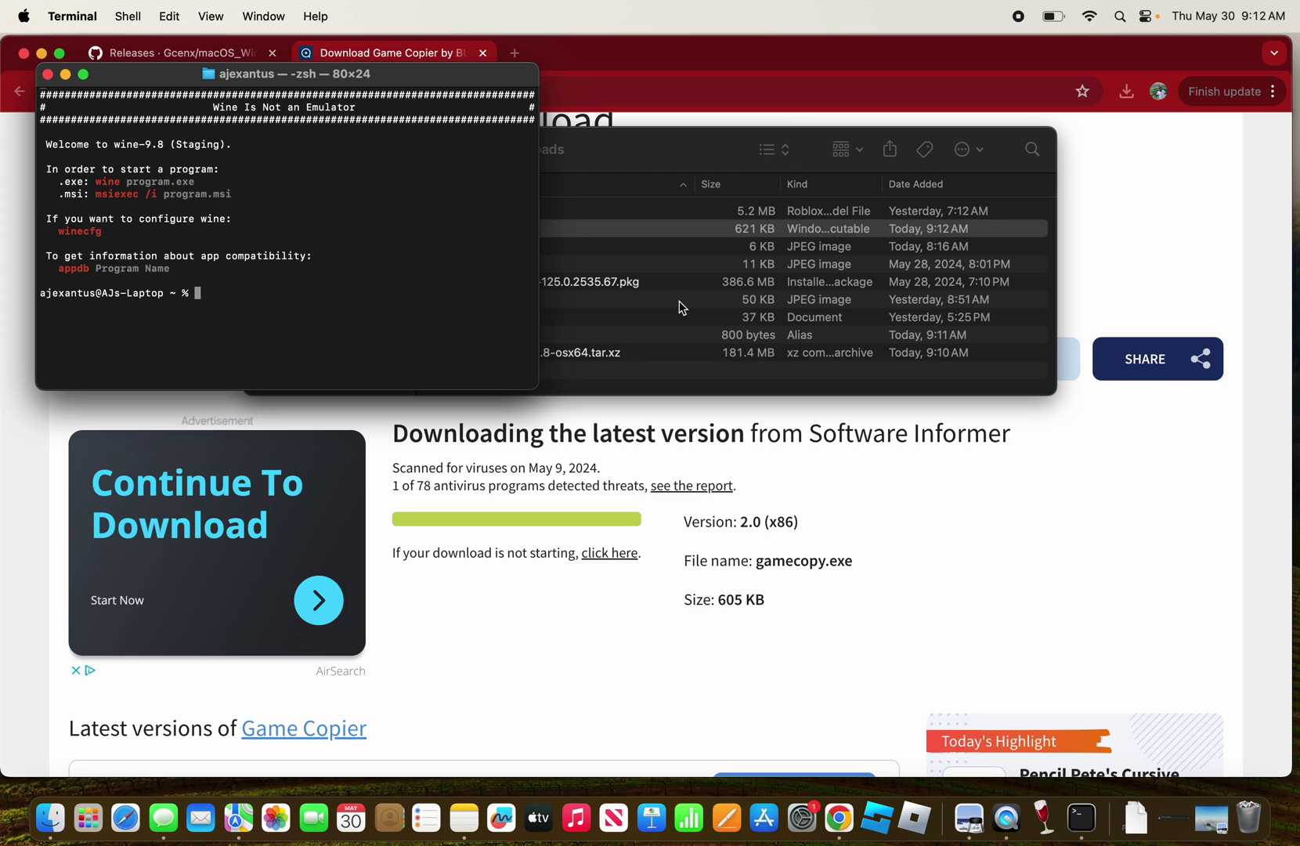
{"action": "left_click", "coordinate": [47, 74]}
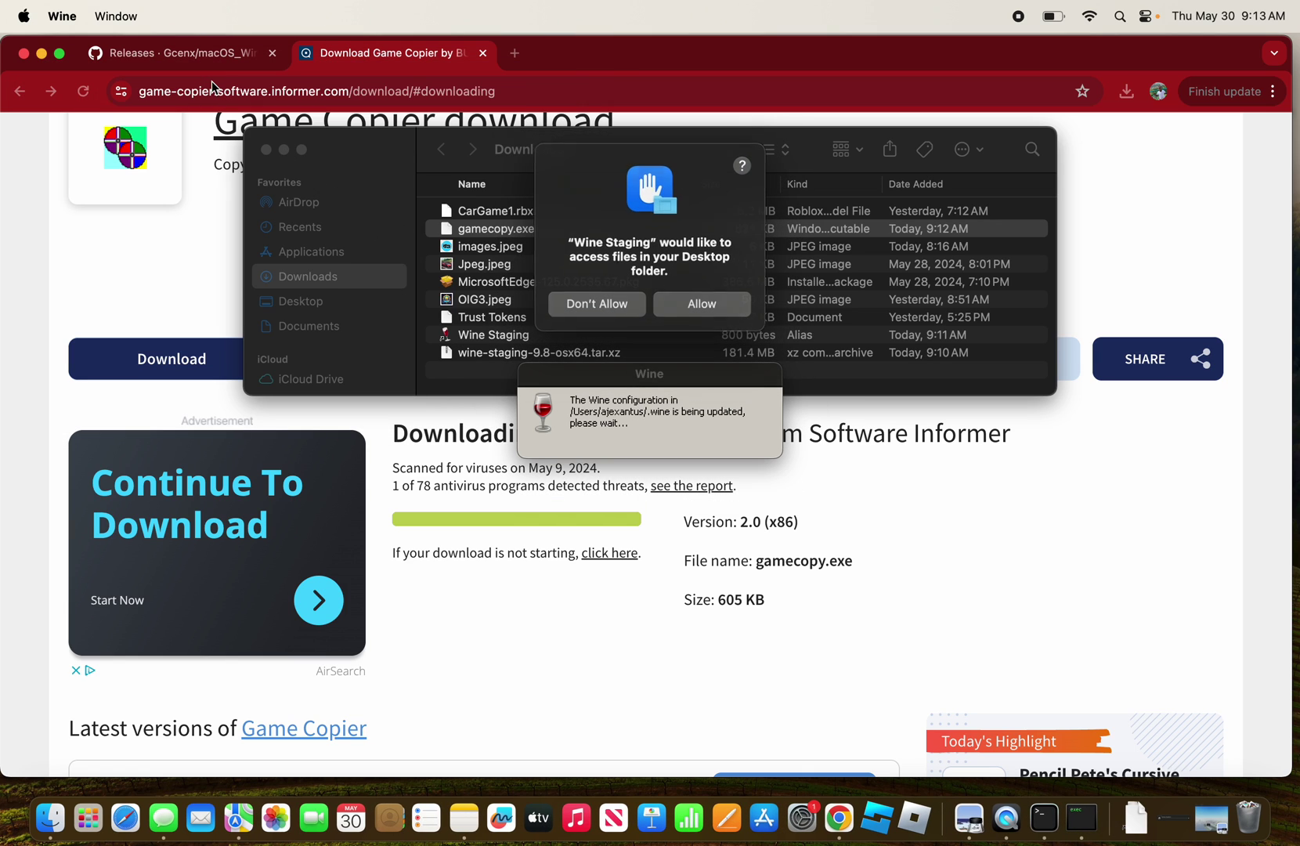
Grant Wine Staging Desktop and Documents access, then minimise Chrome and close the Downloads window.
{"action": "left_click", "coordinate": [695, 303]}
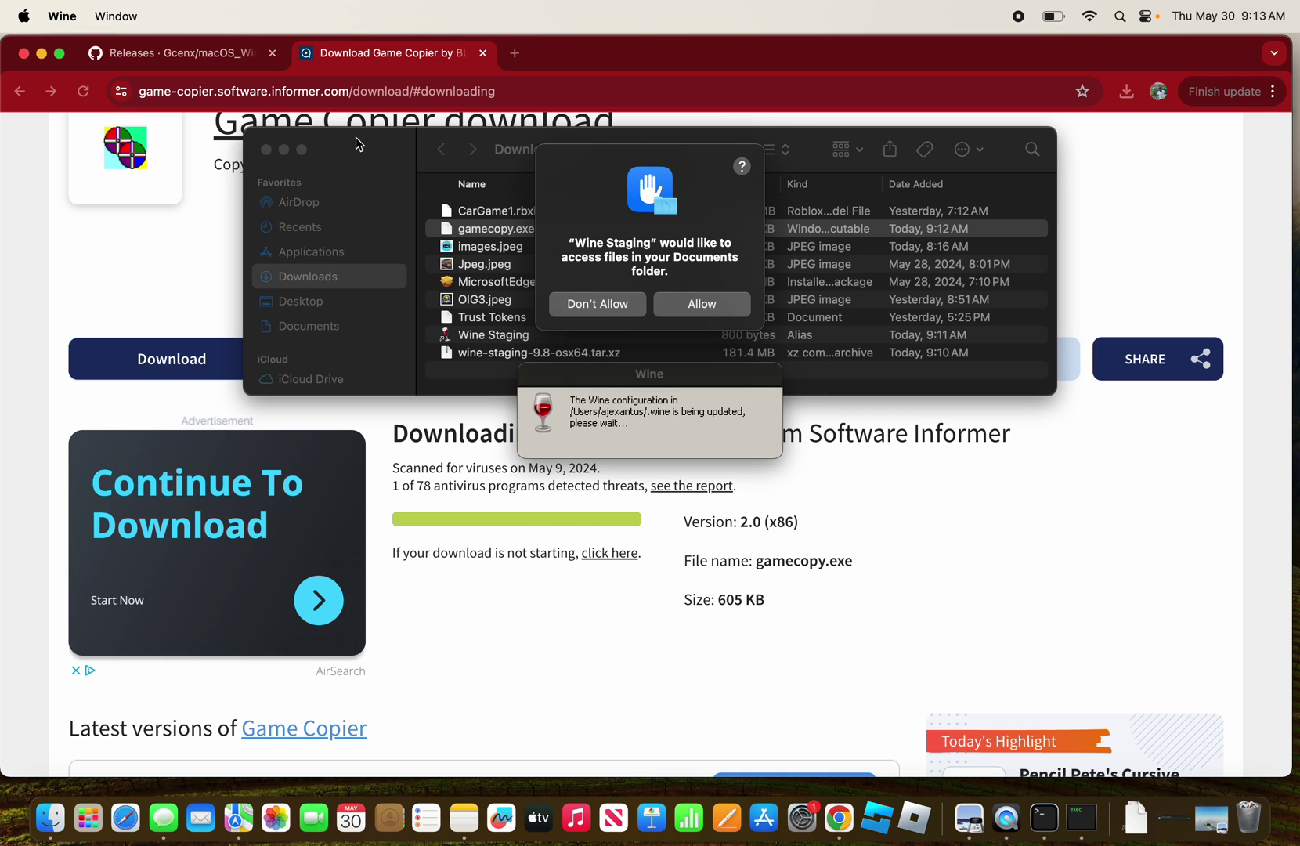
{"action": "left_click", "coordinate": [701, 302]}
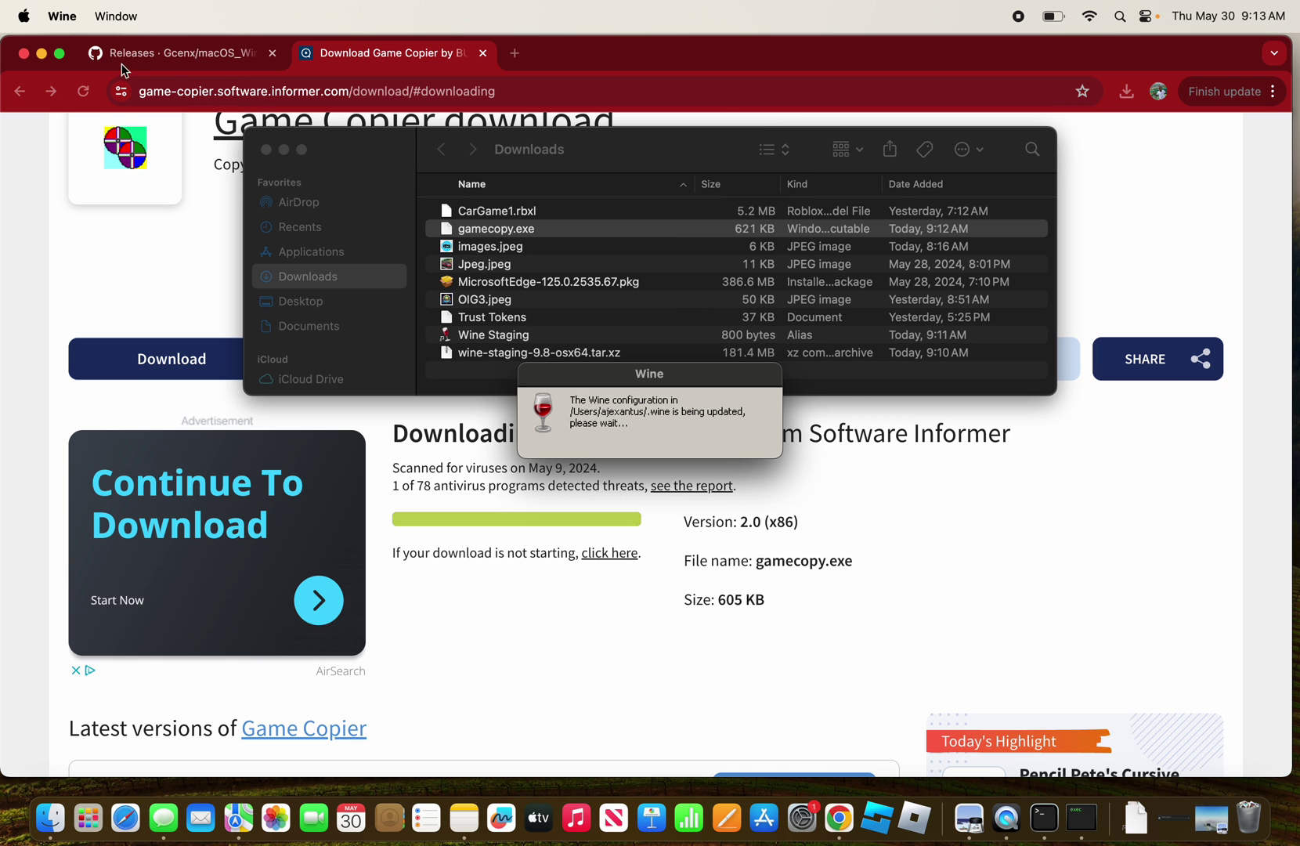
{"action": "left_click", "coordinate": [41, 53]}
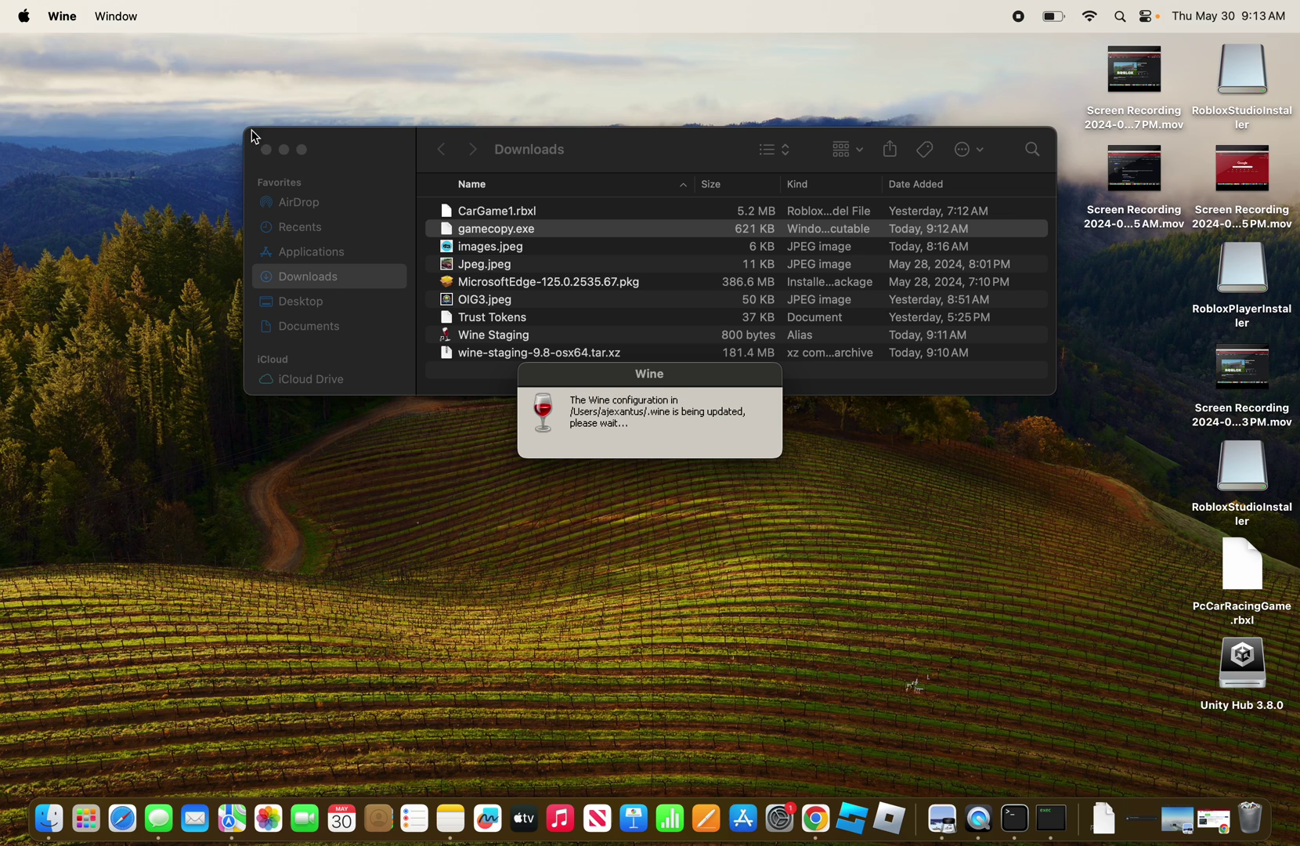
{"action": "left_click", "coordinate": [267, 150]}
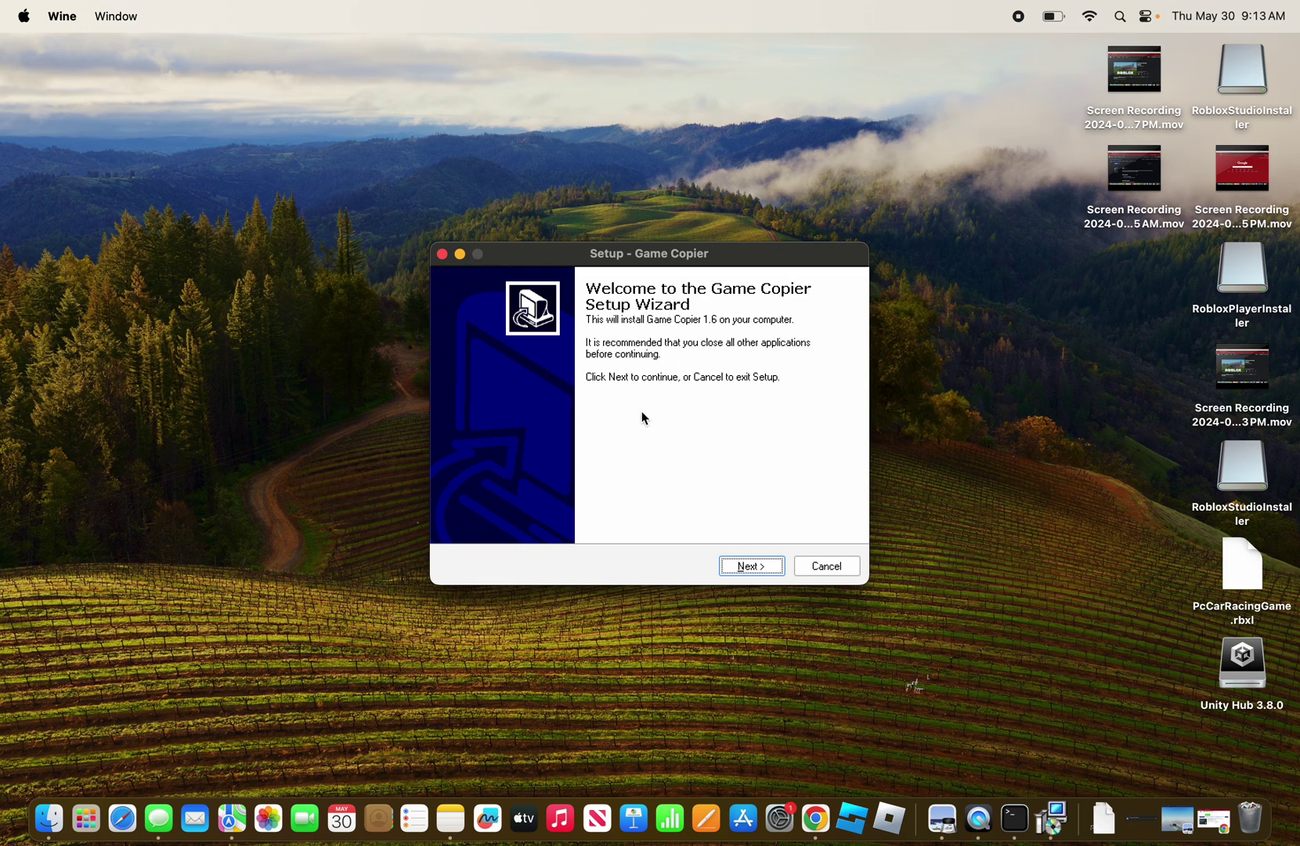
Install Game Copier with the default folder, Start Menu entry and desktop icon, then finish the wizard.
{"action": "left_click", "coordinate": [743, 565]}
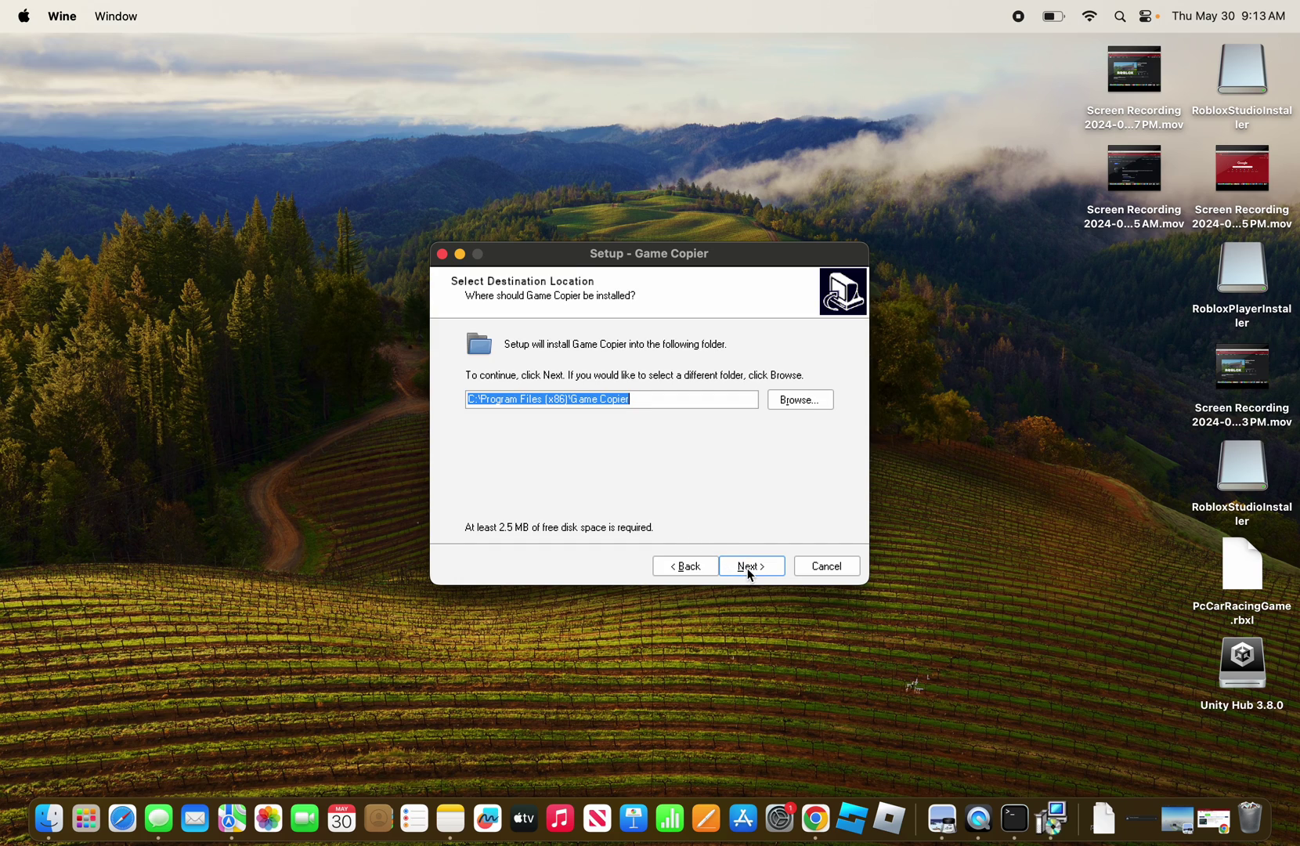
{"action": "left_click", "coordinate": [748, 567]}
{"action": "left_click", "coordinate": [749, 565]}
{"action": "left_click", "coordinate": [749, 566]}
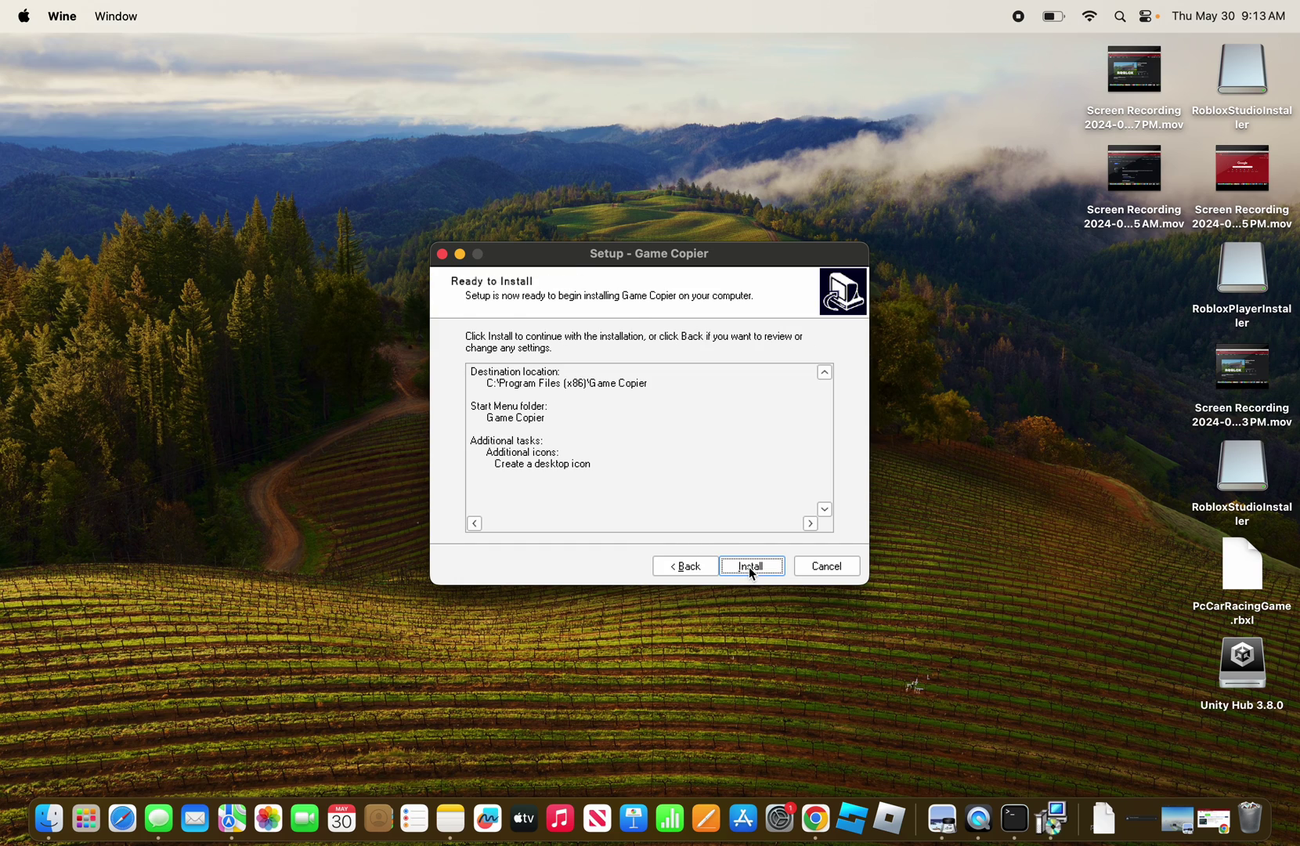
{"action": "left_click", "coordinate": [749, 567]}
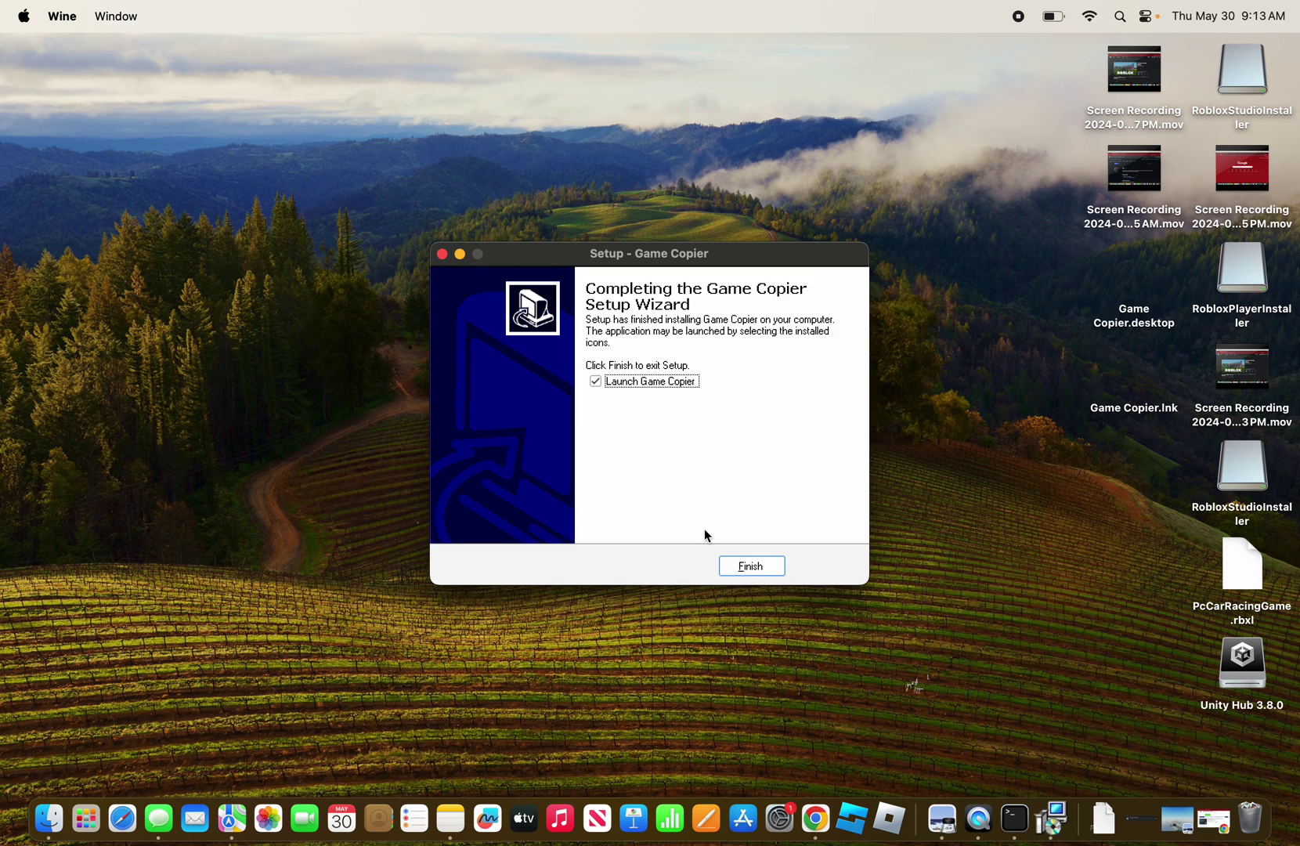
{"action": "left_click", "coordinate": [748, 567]}
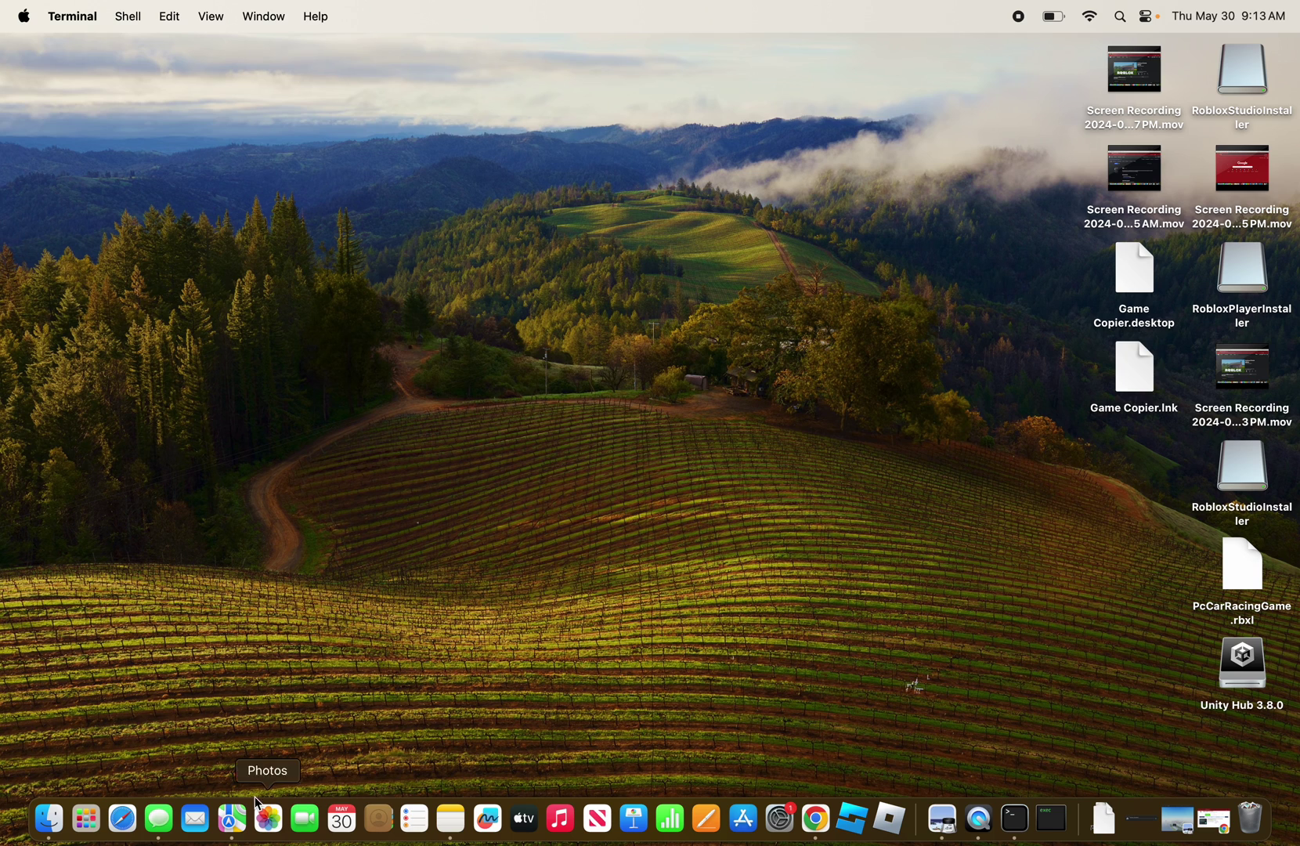
{"action": "left_click", "coordinate": [86, 818]}
{"action": "left_click_drag", "start_coordinate": [342, 774], "coordinate": [131, 769]}
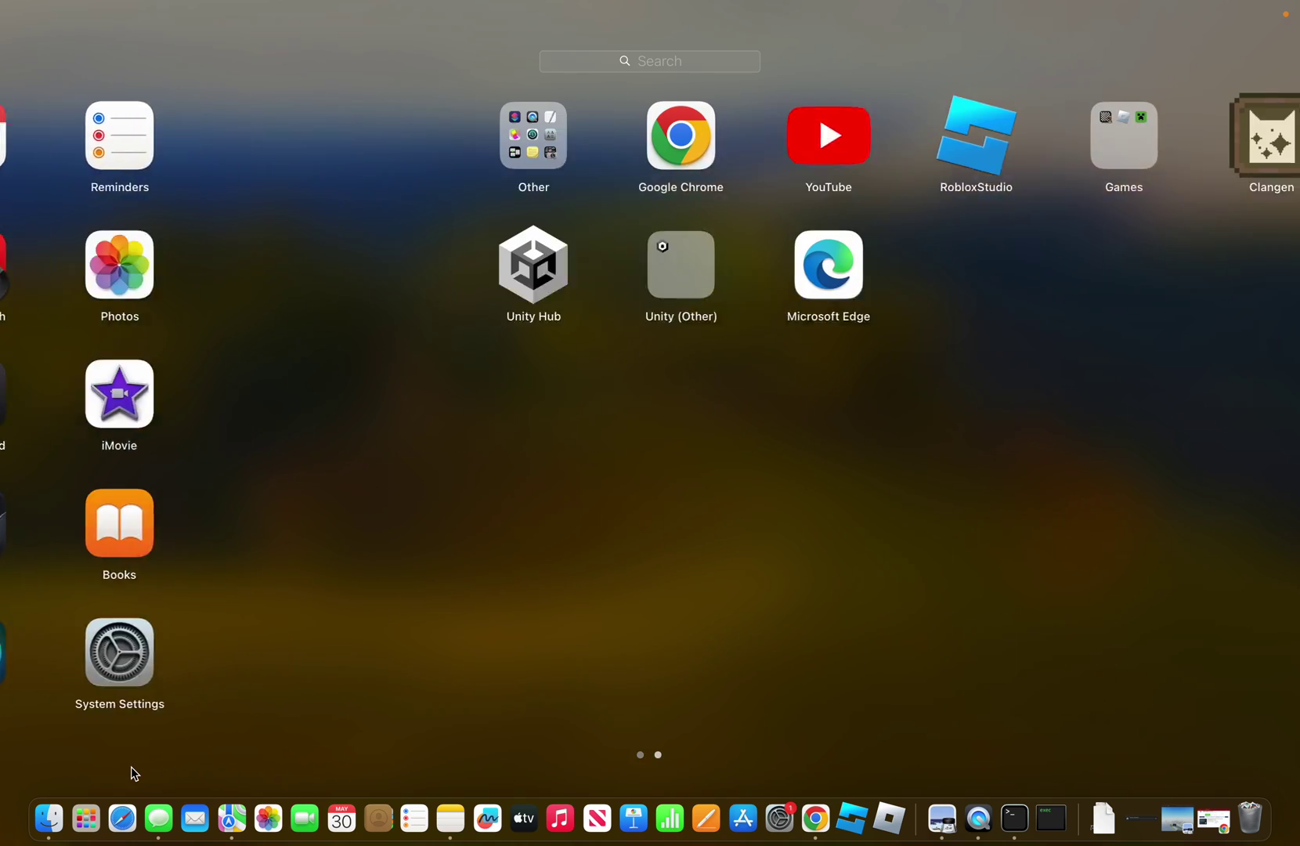
{"action": "left_click", "coordinate": [265, 672]}
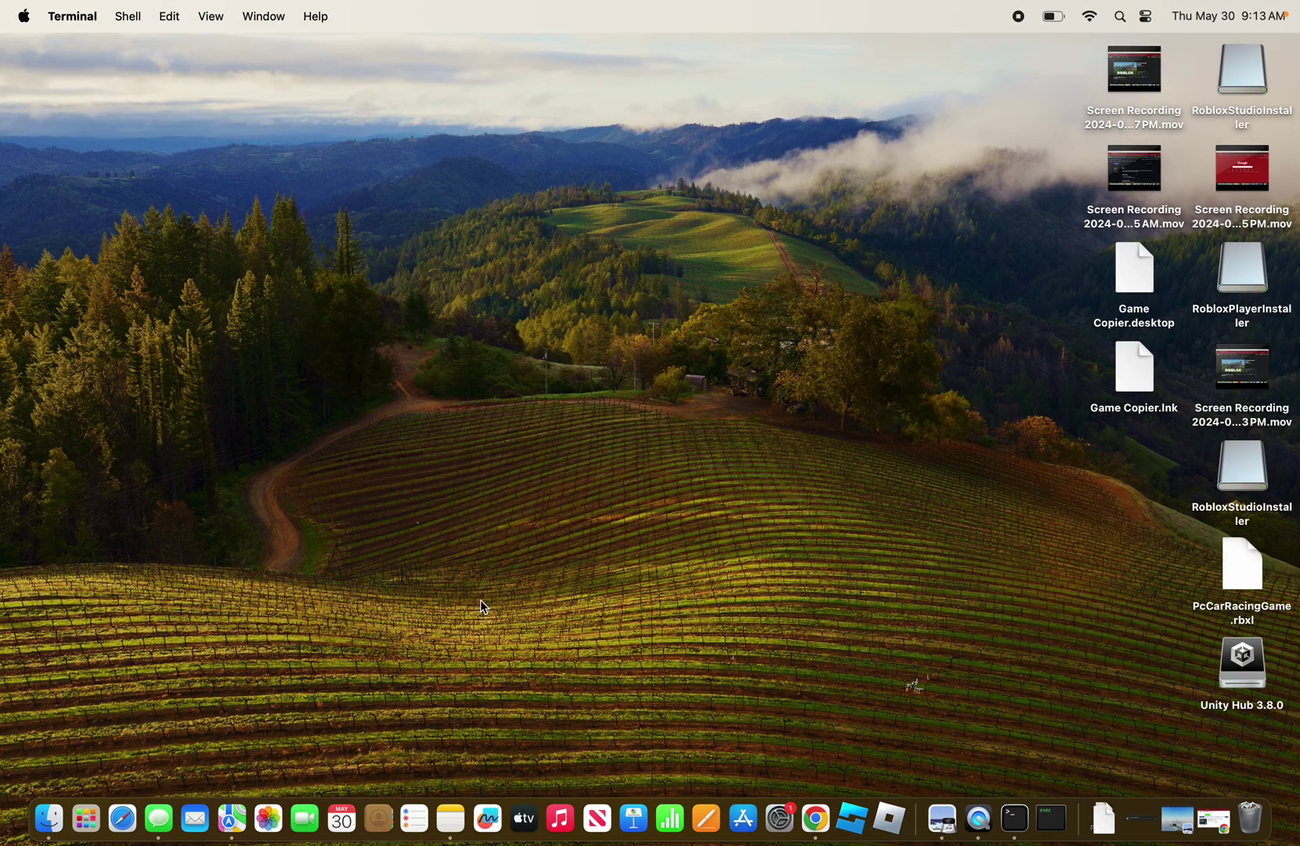
{"action": "left_click", "coordinate": [1115, 342]}
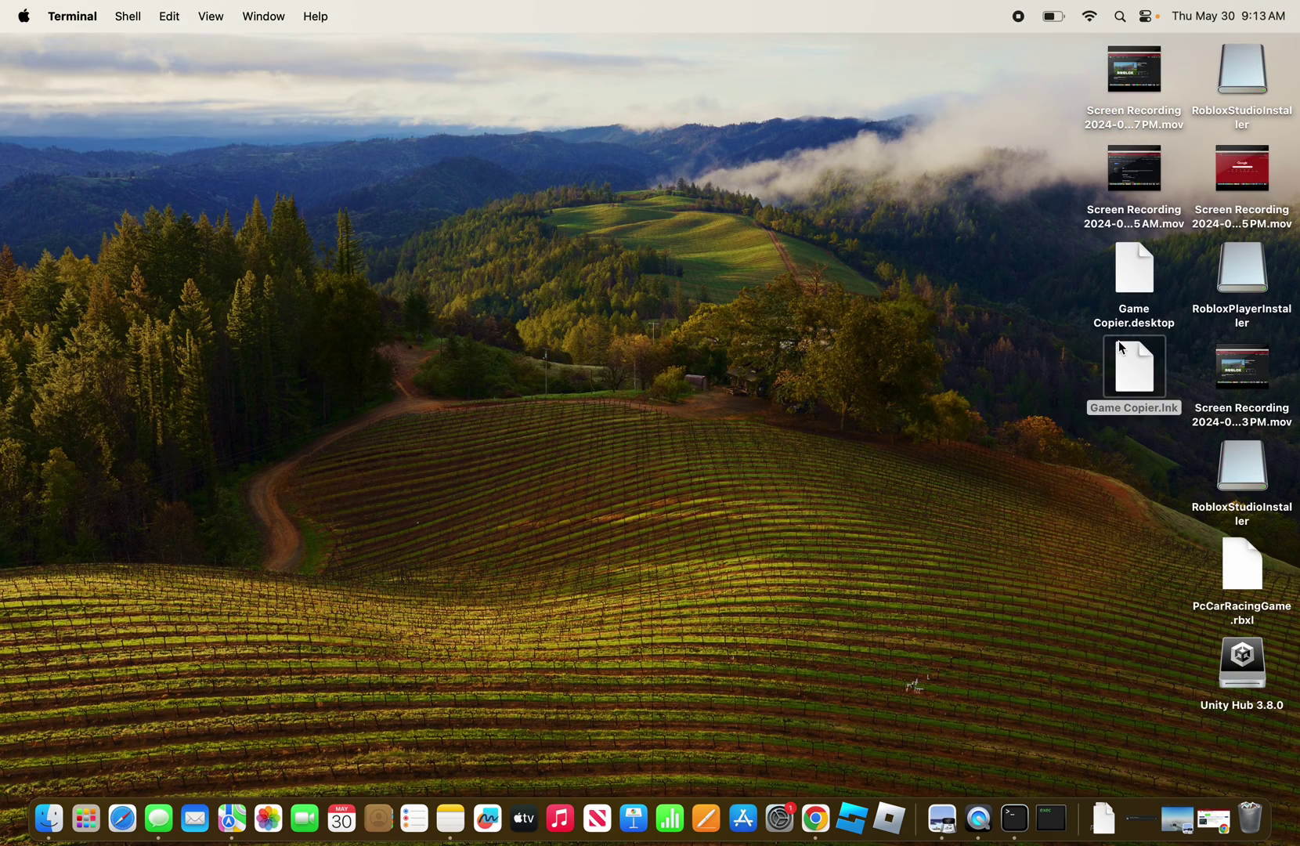
{"action": "left_click", "coordinate": [1132, 309]}
{"action": "left_click", "coordinate": [1128, 385]}
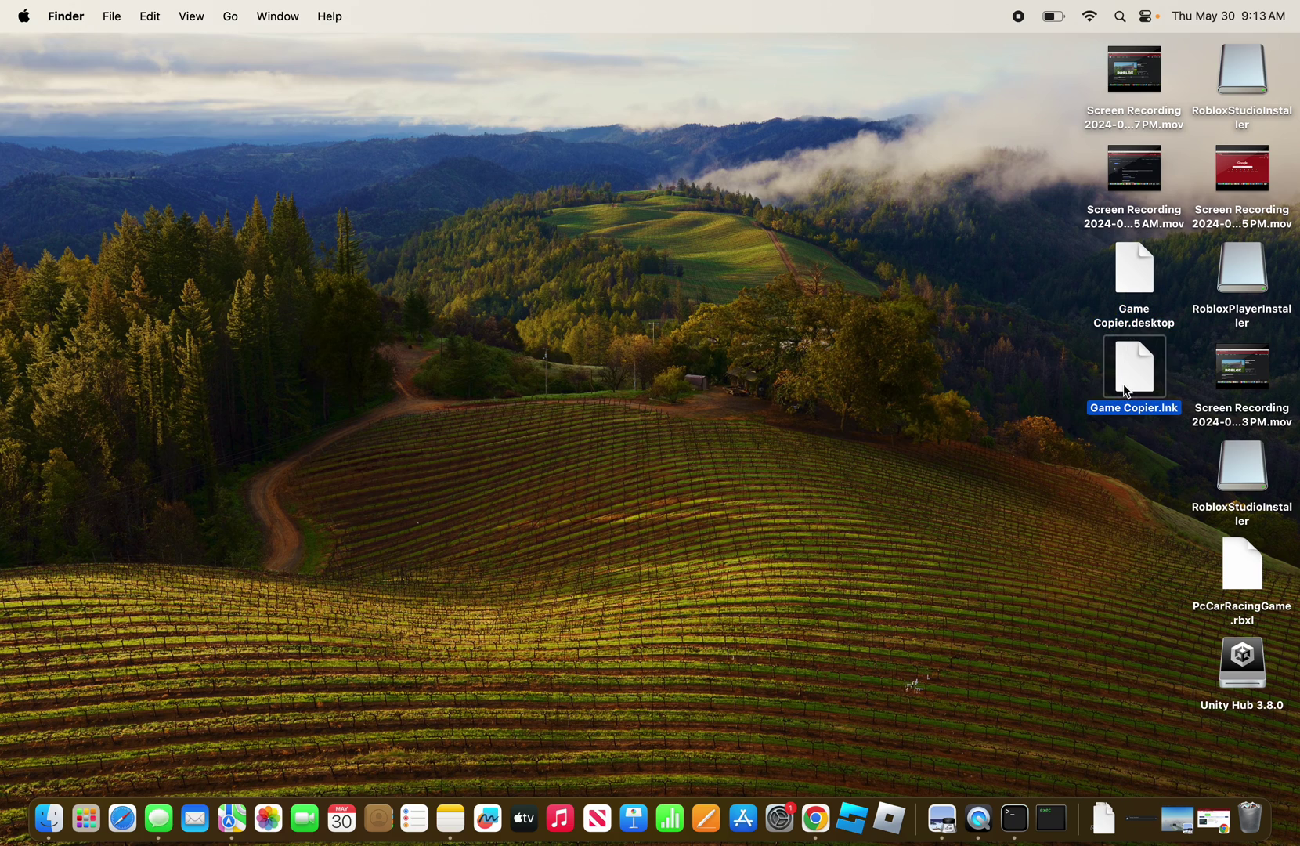
{"action": "left_click", "coordinate": [1138, 293]}
{"action": "left_click", "coordinate": [1141, 384]}
{"action": "left_click", "coordinate": [1031, 266]}
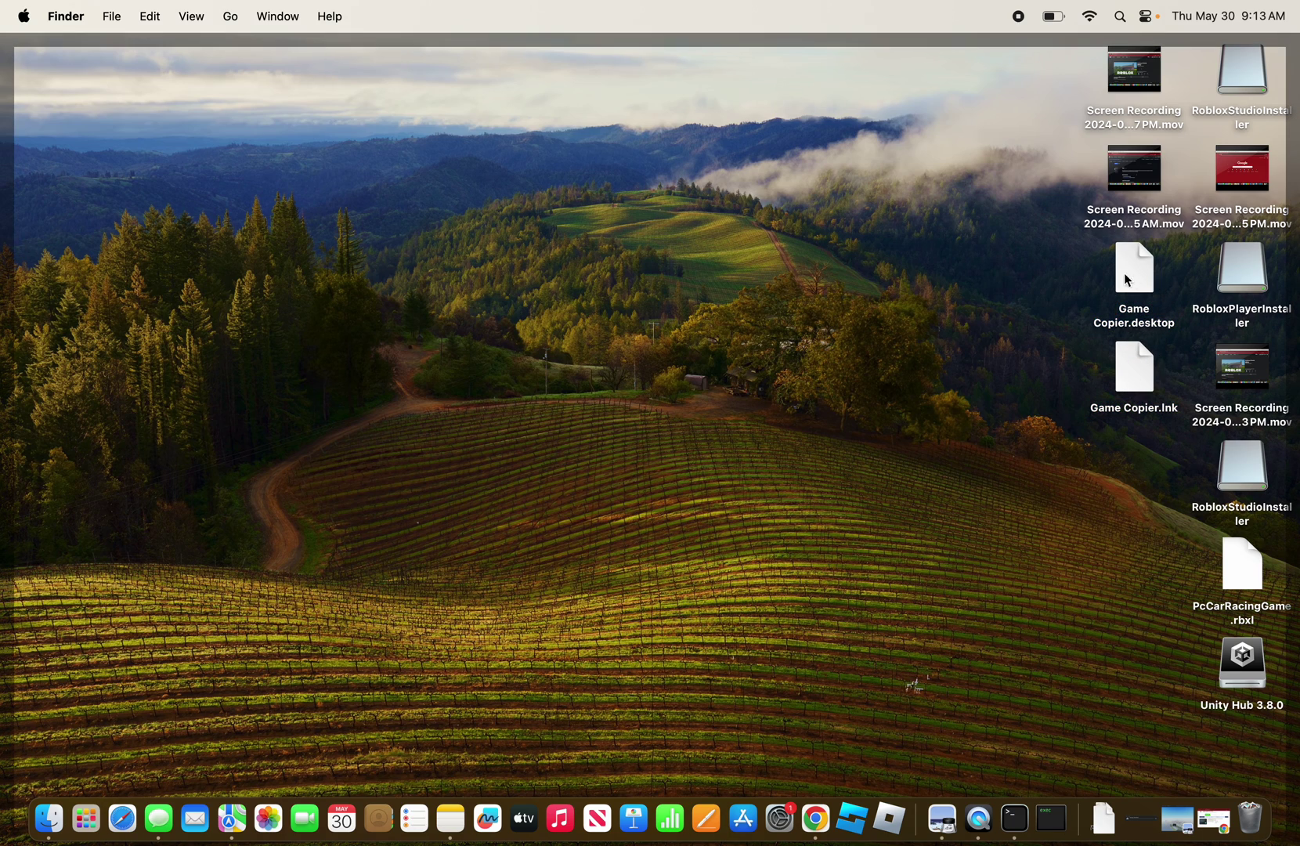
{"action": "left_click", "coordinate": [1140, 274]}
{"action": "left_click", "coordinate": [1124, 393]}
{"action": "left_click", "coordinate": [914, 368]}
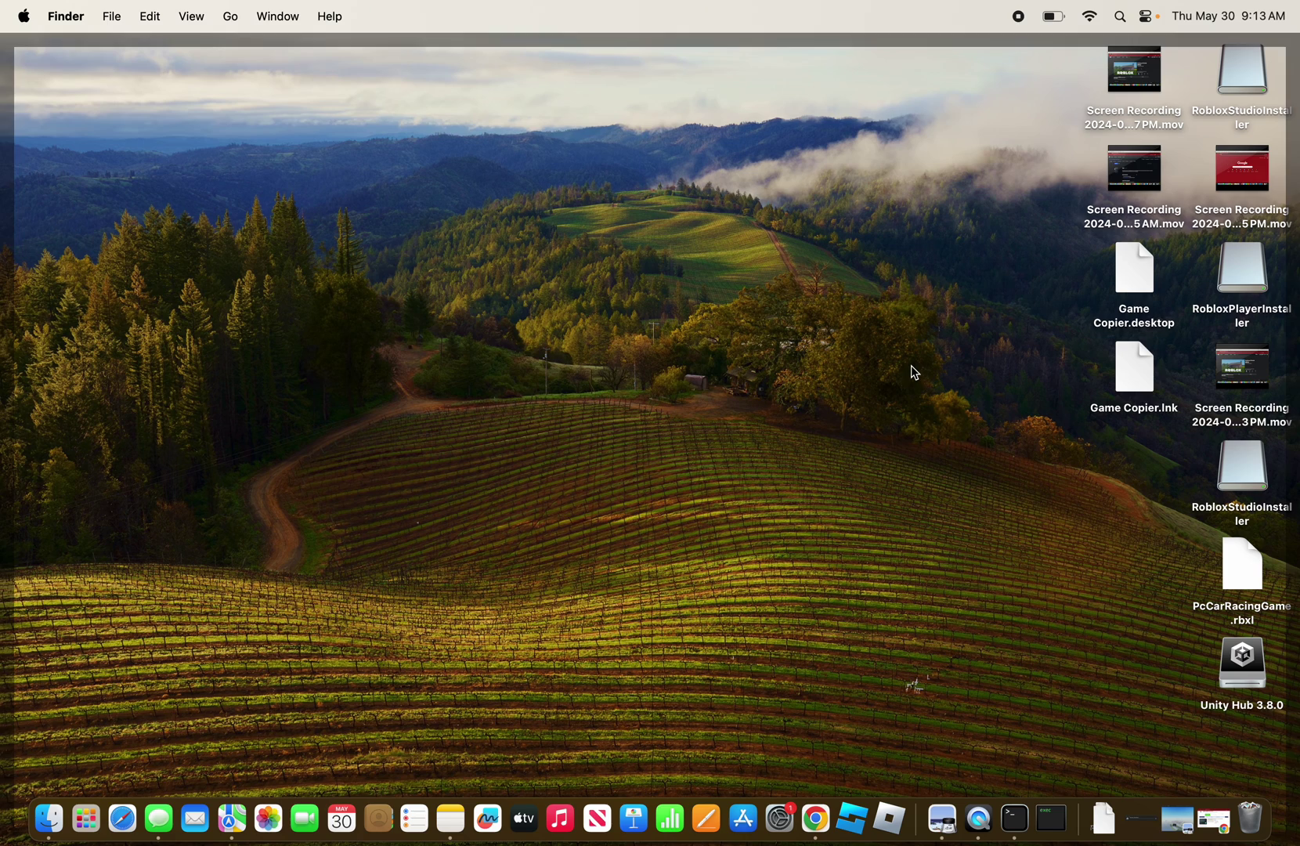